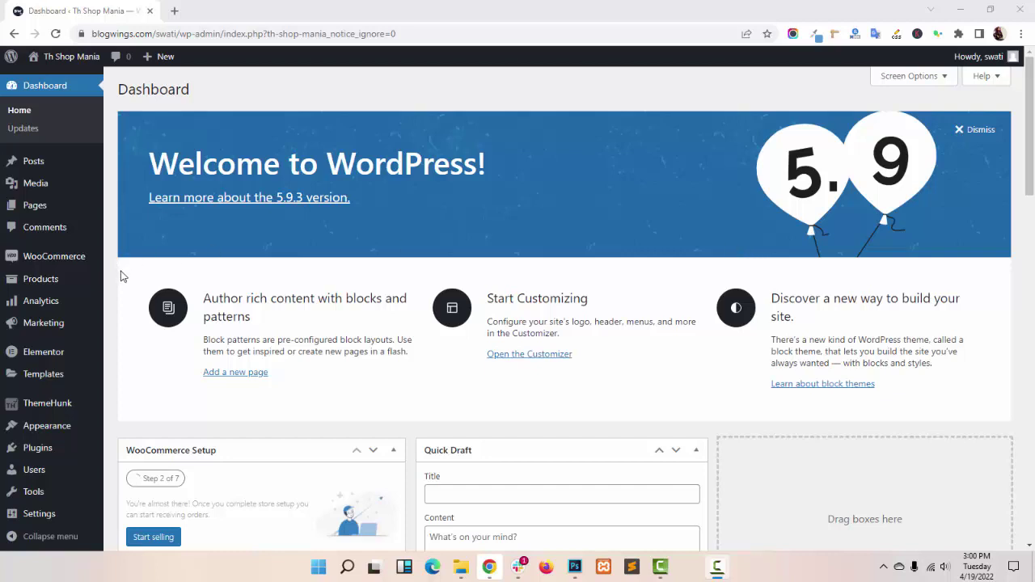
Step: Review the details and block list of the installed plugin Unlimited Blocks For Gutenberg
left_click(89, 449)
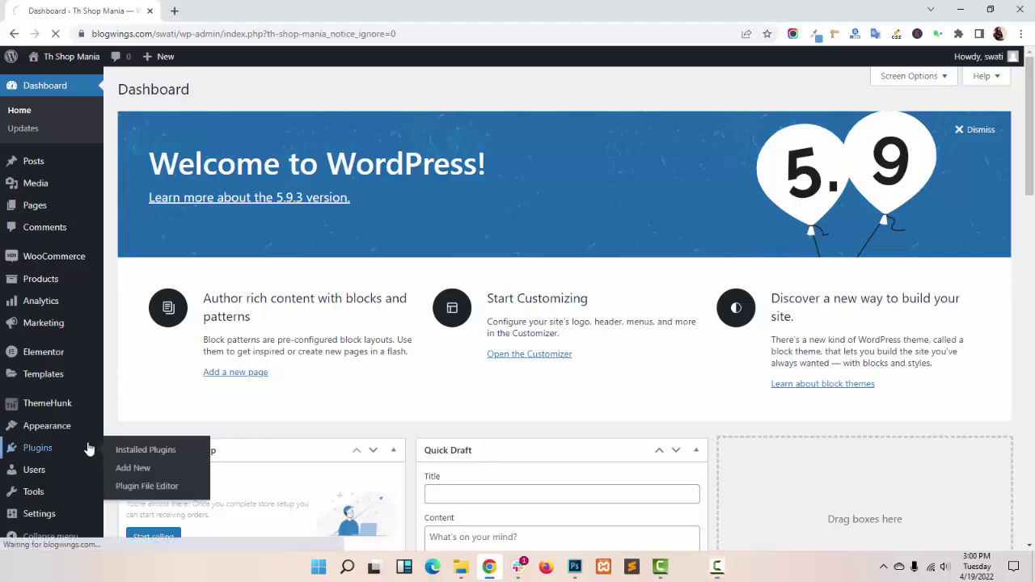
scroll(564, 340, "down", 3)
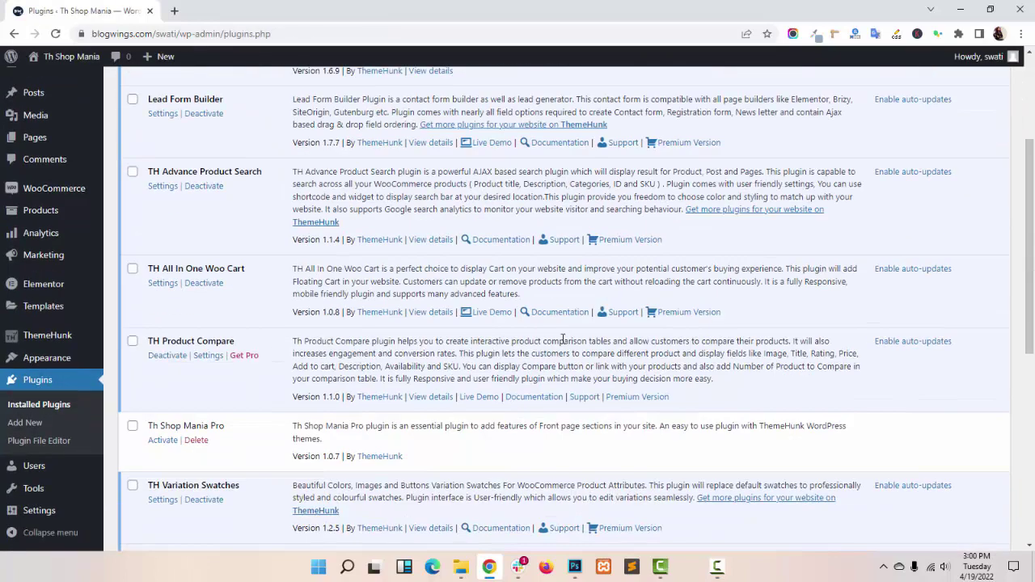
scroll(682, 334, "down", 3)
scroll(253, 340, "down", 1)
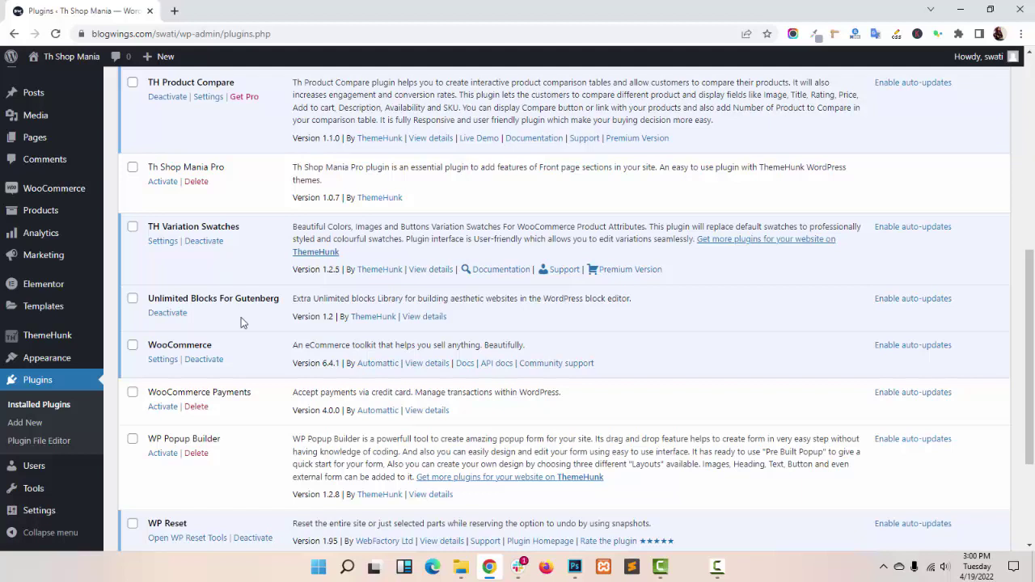
left_click(422, 317)
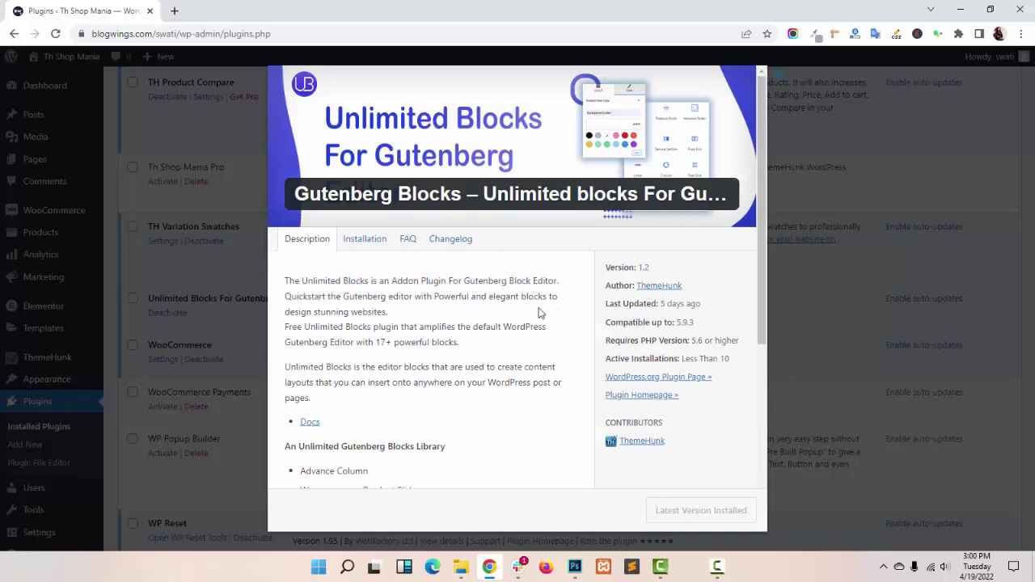
scroll(540, 312, "down", 5)
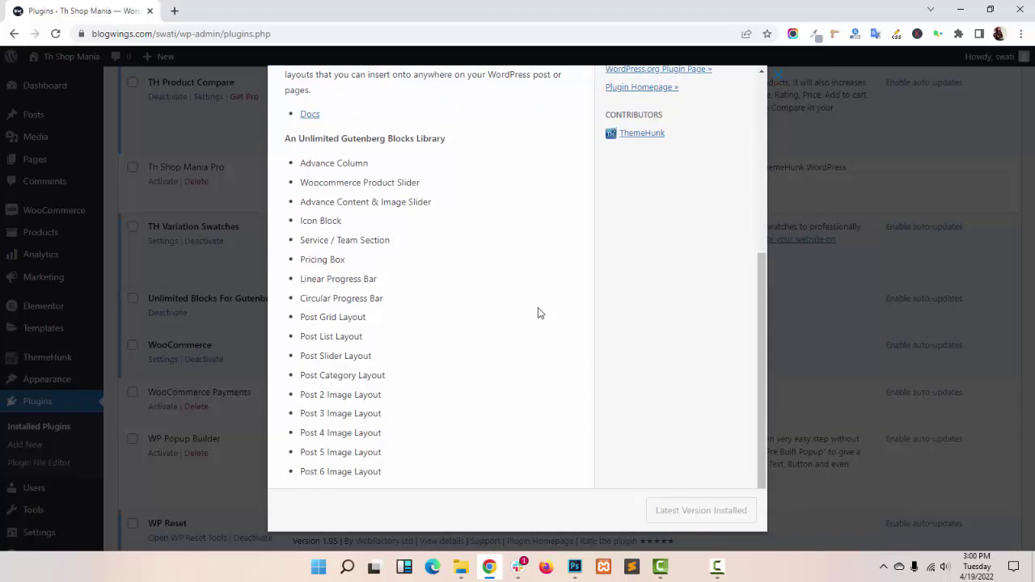
scroll(538, 313, "up", 5)
left_click(939, 195)
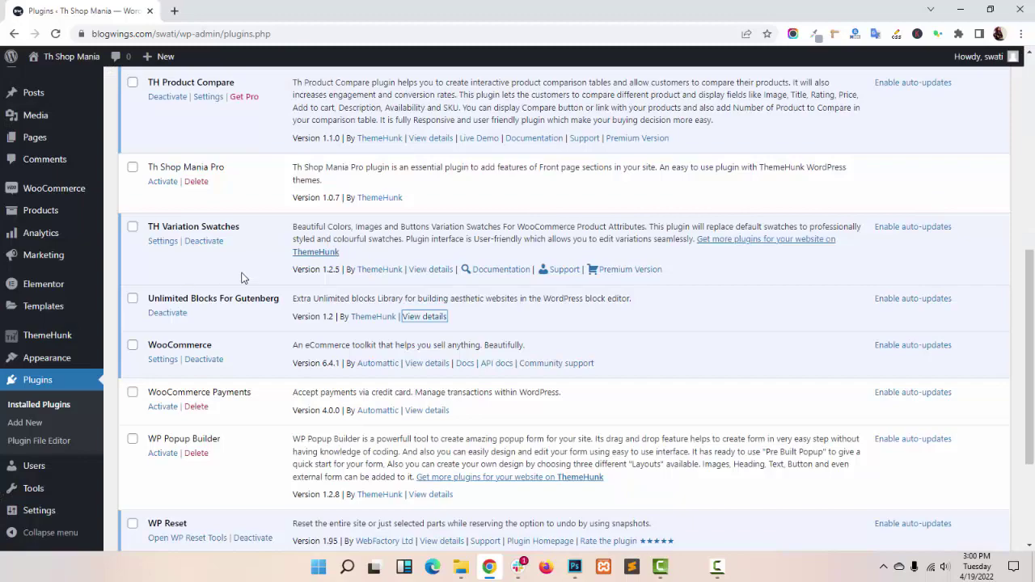
scroll(241, 278, "up", 6)
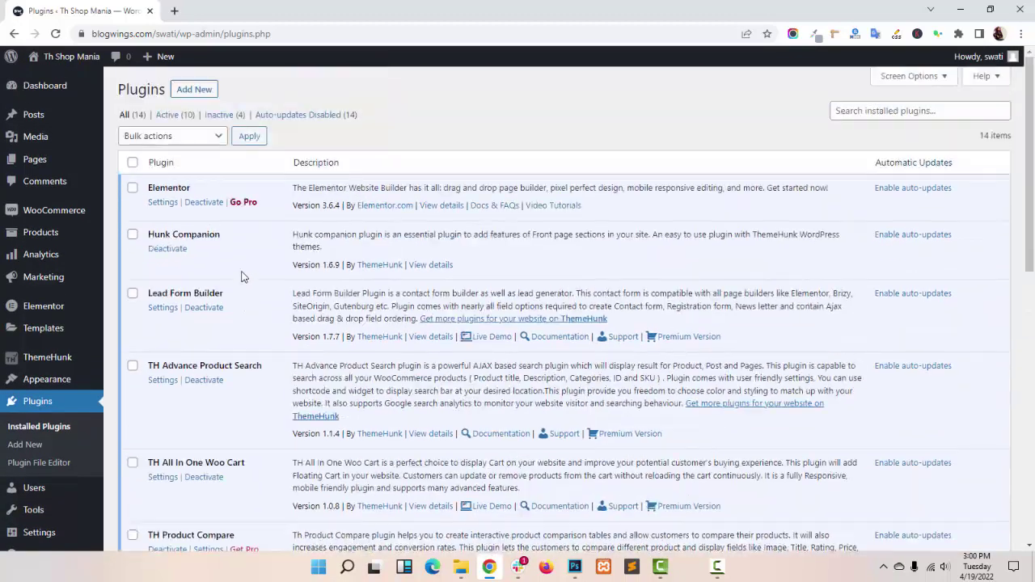
Step: Create a new page and give it the title "Blocks"
left_click(25, 160)
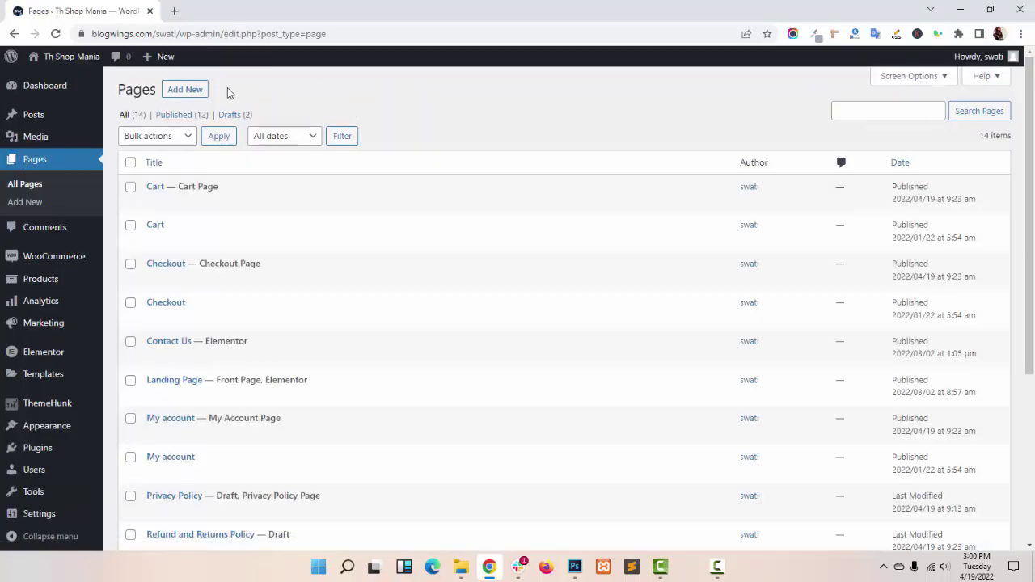
left_click(171, 92)
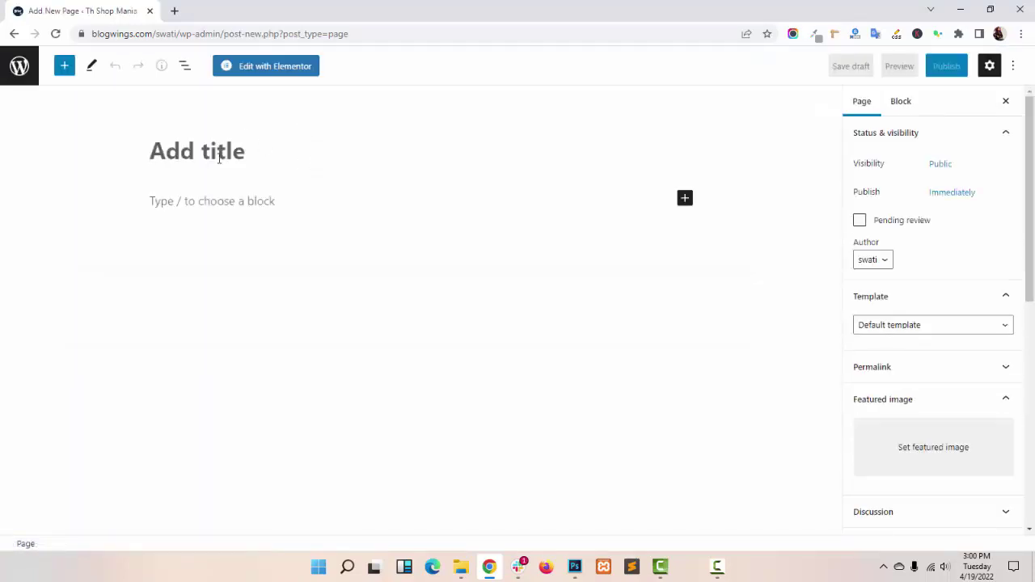
type("Blocks")
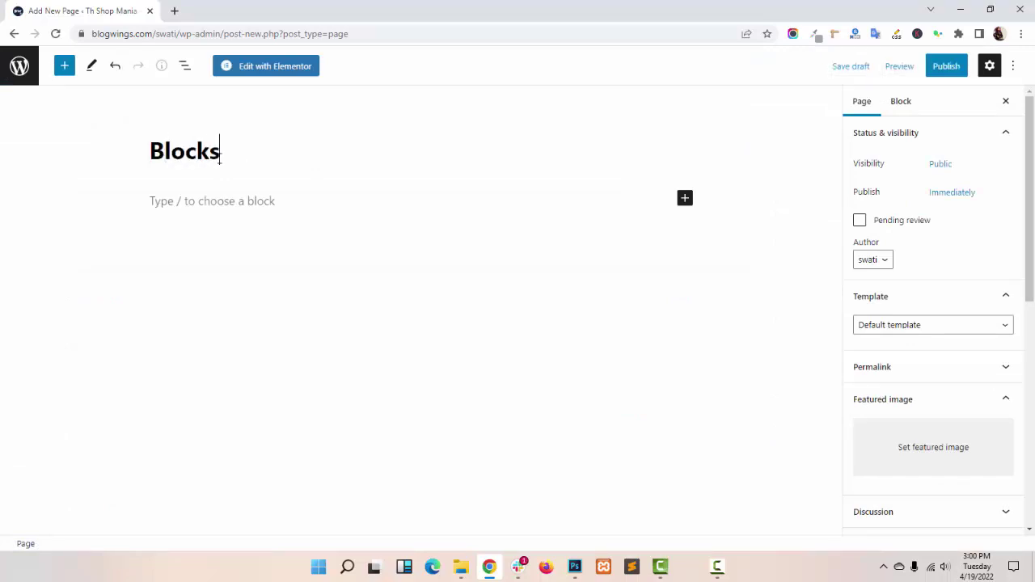
Step: Insert an Advance Column block from the Unlimited Blocks group with the 50 / 50 column layout
left_click(64, 66)
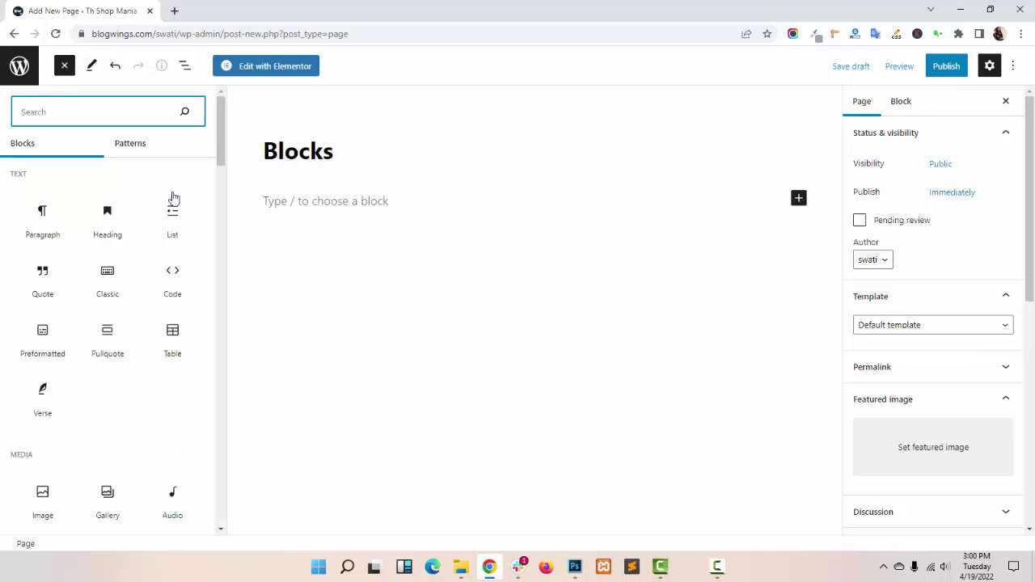
scroll(162, 226, "down", 8)
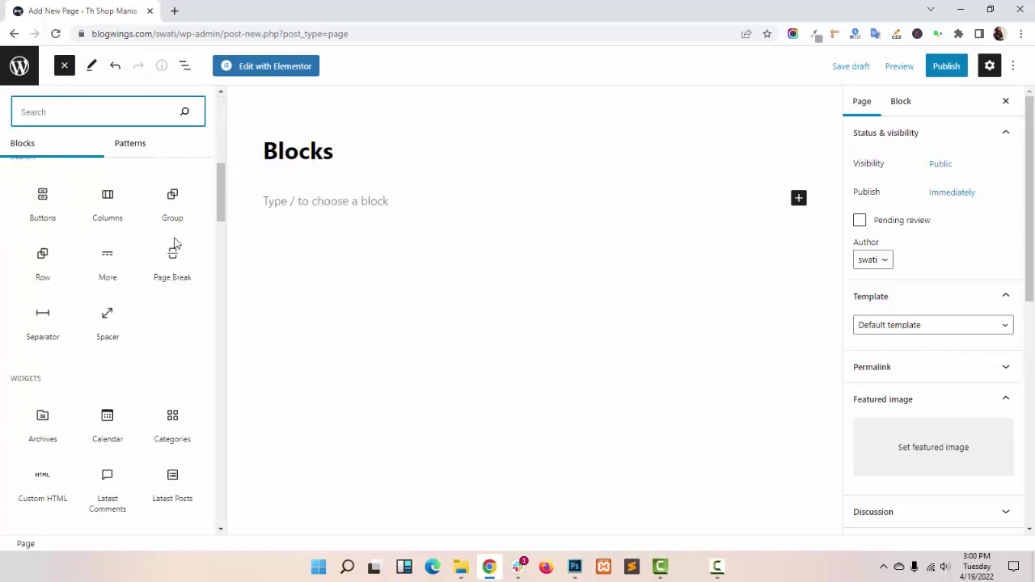
scroll(174, 243, "down", 10)
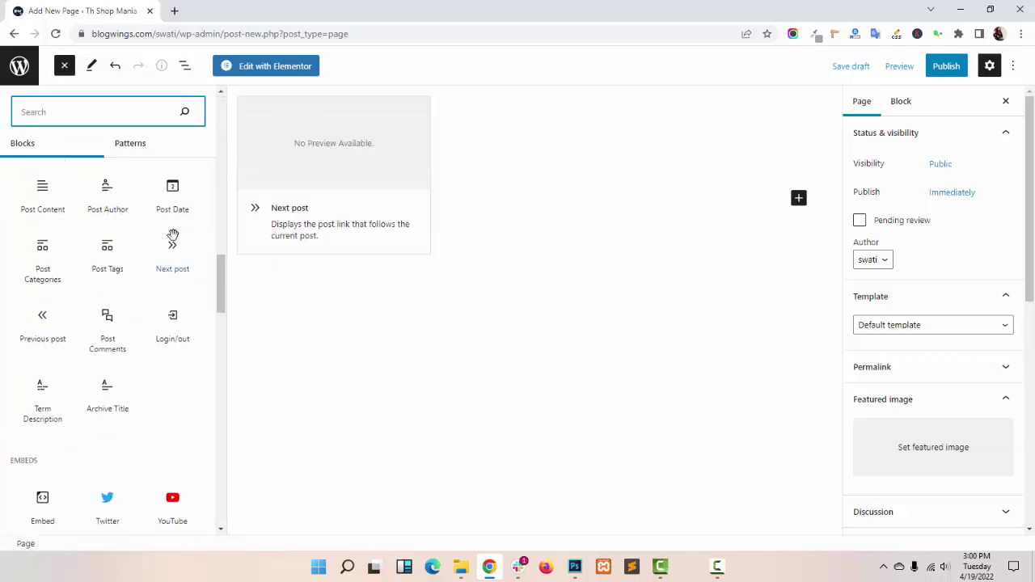
scroll(174, 242, "down", 10)
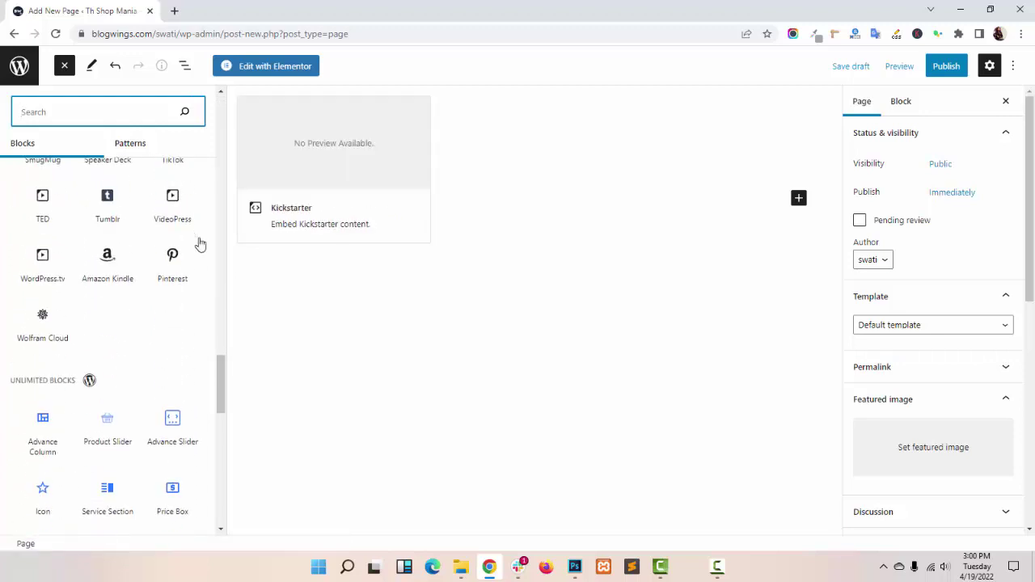
scroll(207, 267, "down", 1)
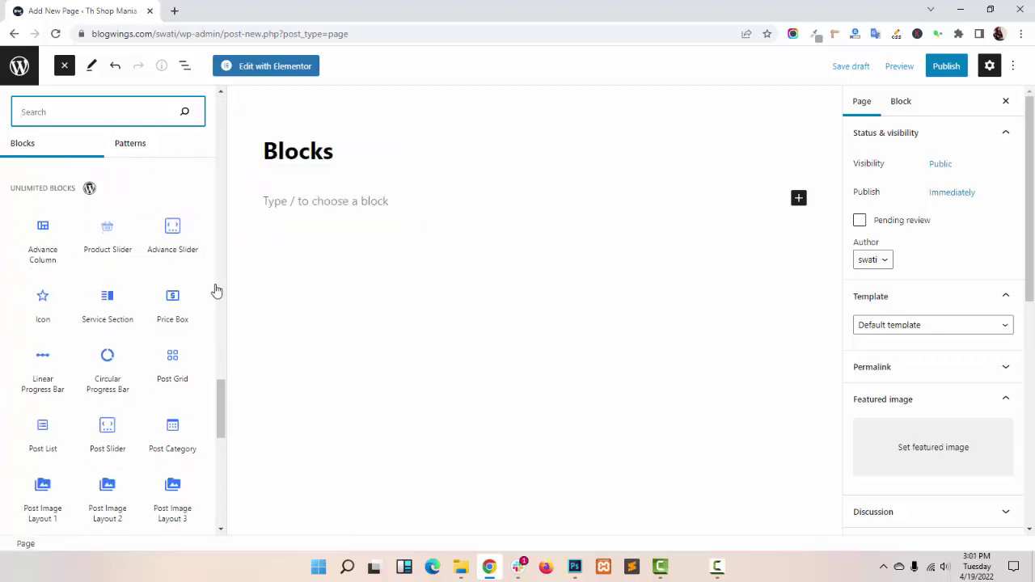
left_click(40, 248)
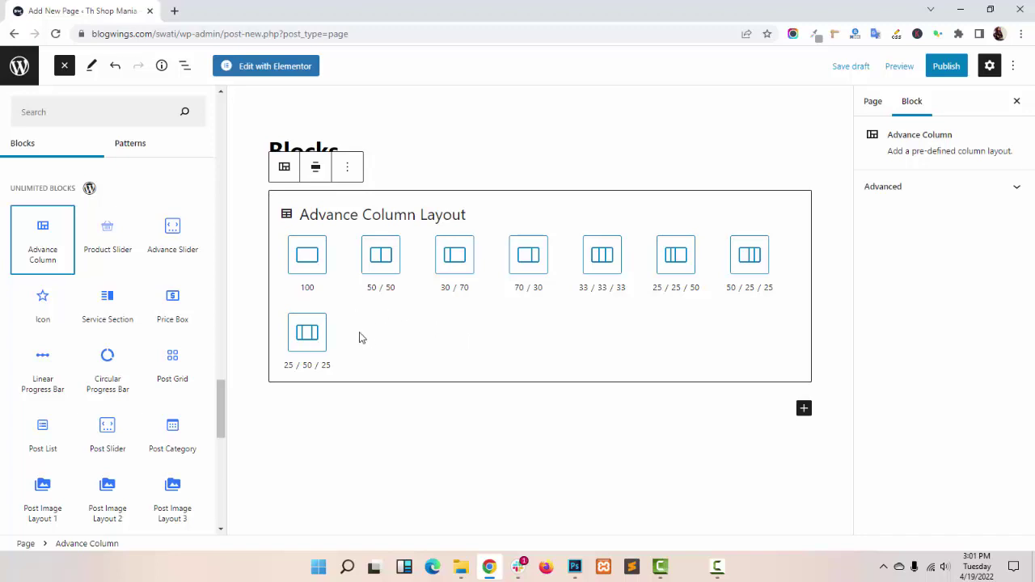
left_click(384, 272)
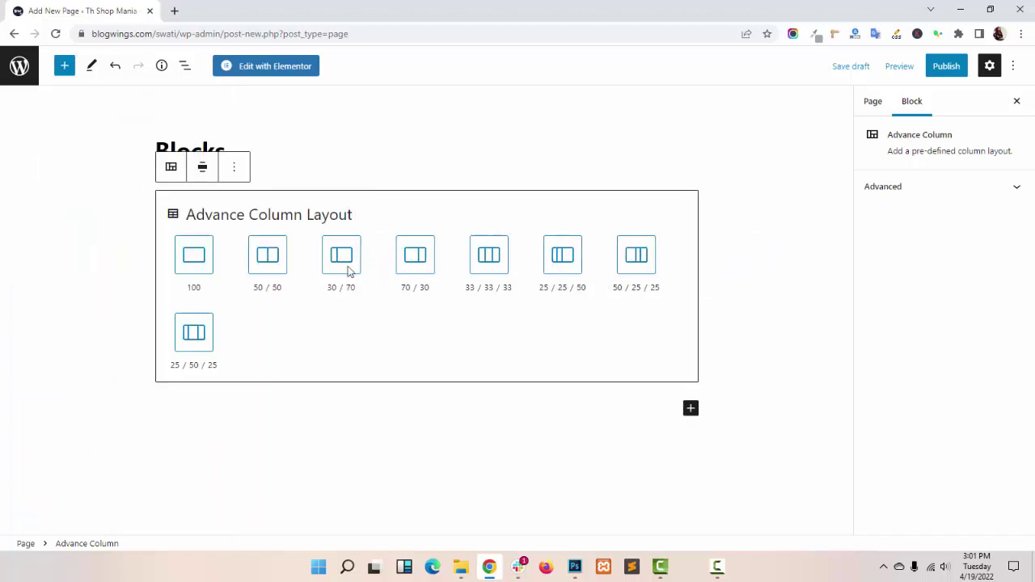
left_click(270, 269)
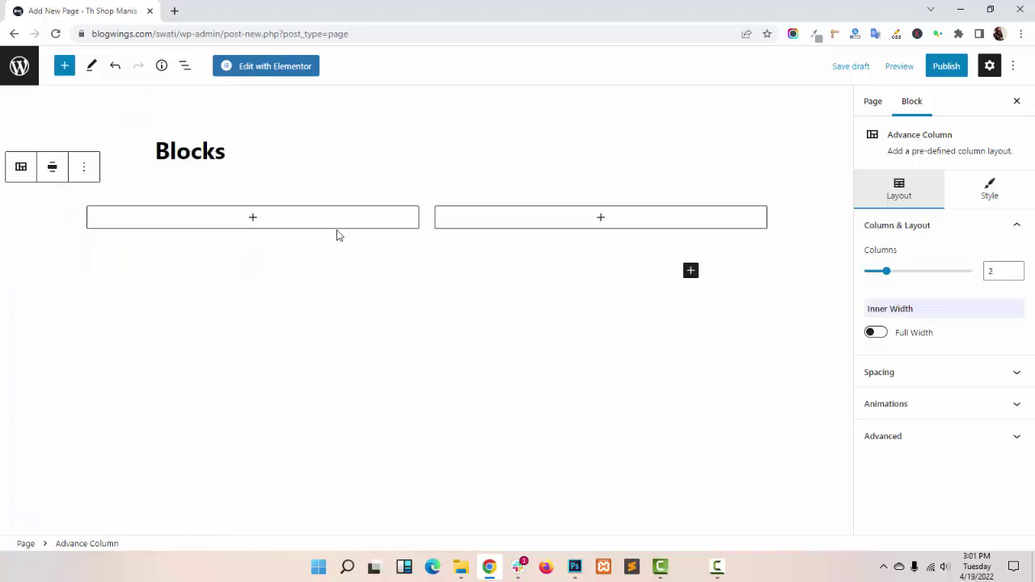
Step: Add an Image block to the first column using the team photo abs-11.jpg from the media library
left_click(257, 219)
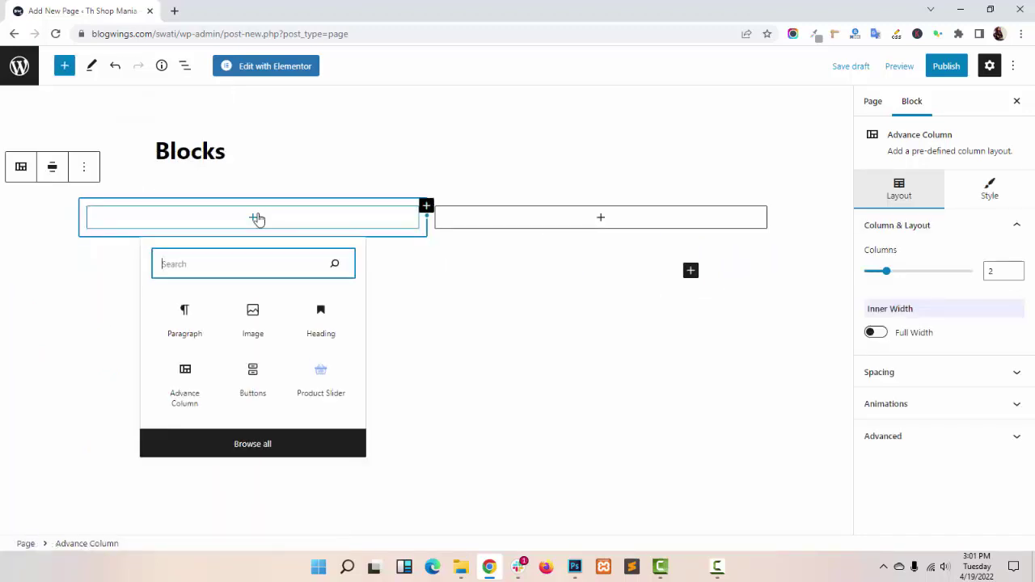
left_click(257, 324)
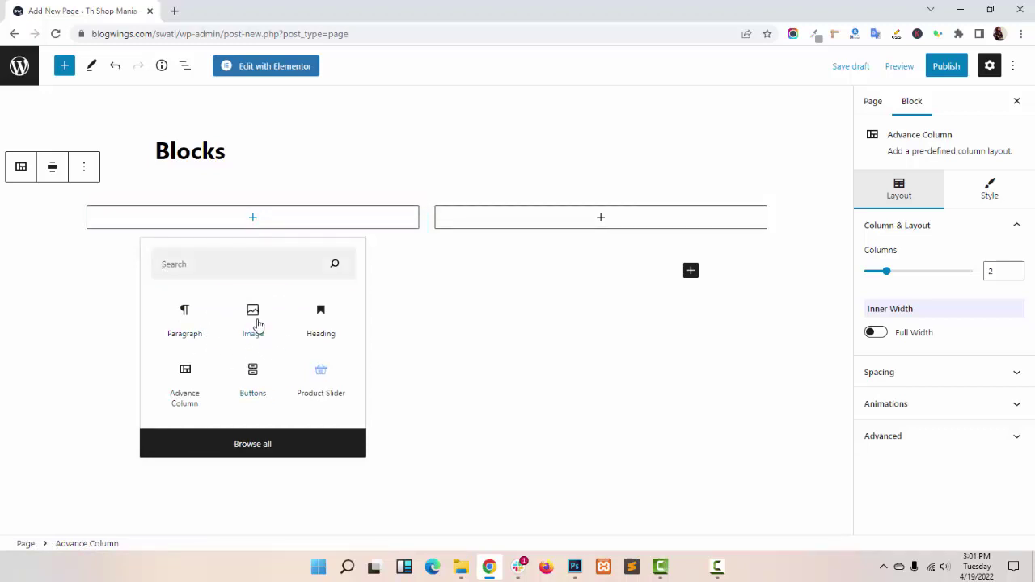
left_click(255, 323)
left_click(170, 296)
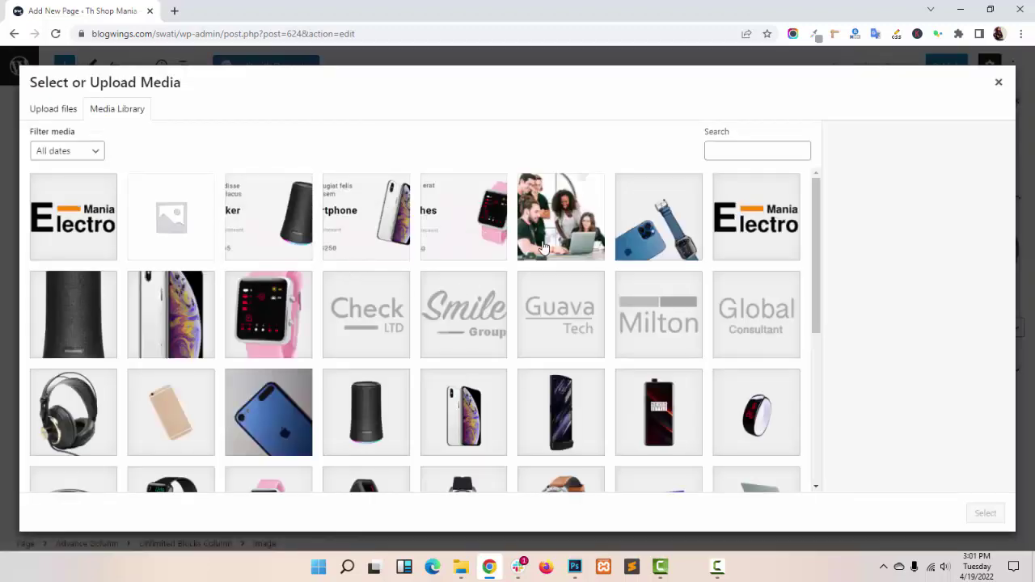
left_click(561, 218)
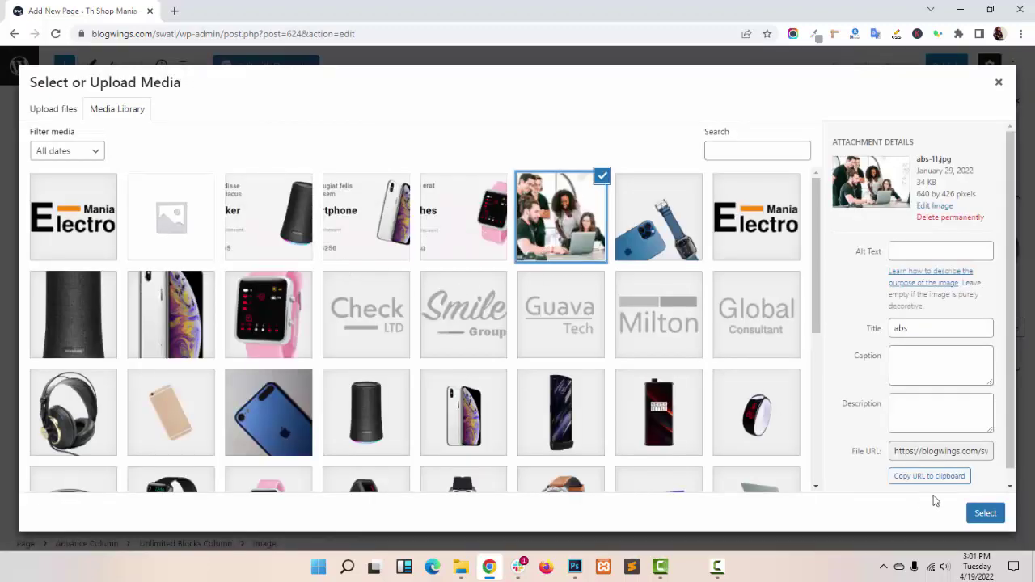
left_click(996, 513)
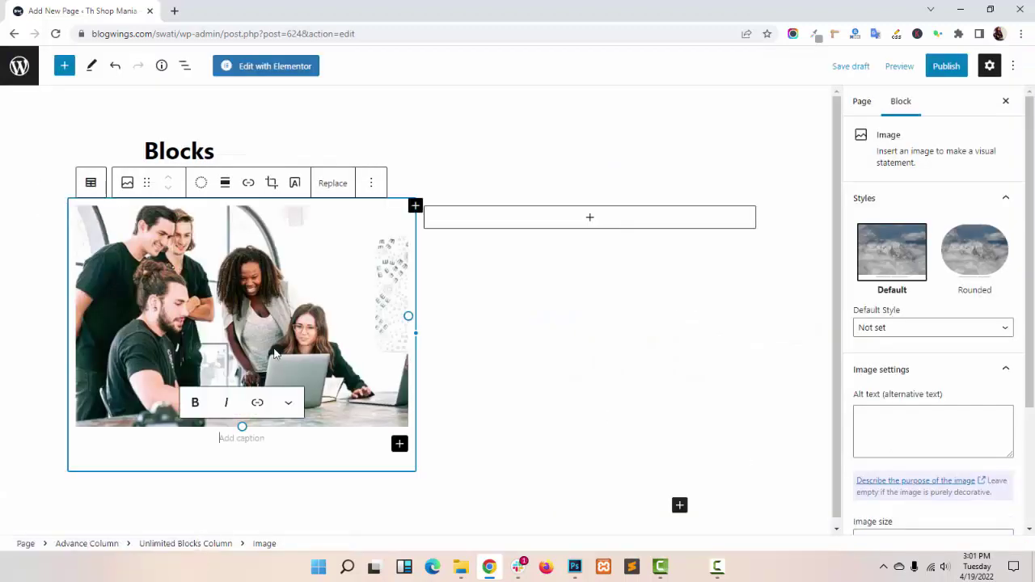
Step: Add a Paragraph block to the second column with the text passage starting "It is a long established fact that a reader will be distracted"
left_click(594, 228)
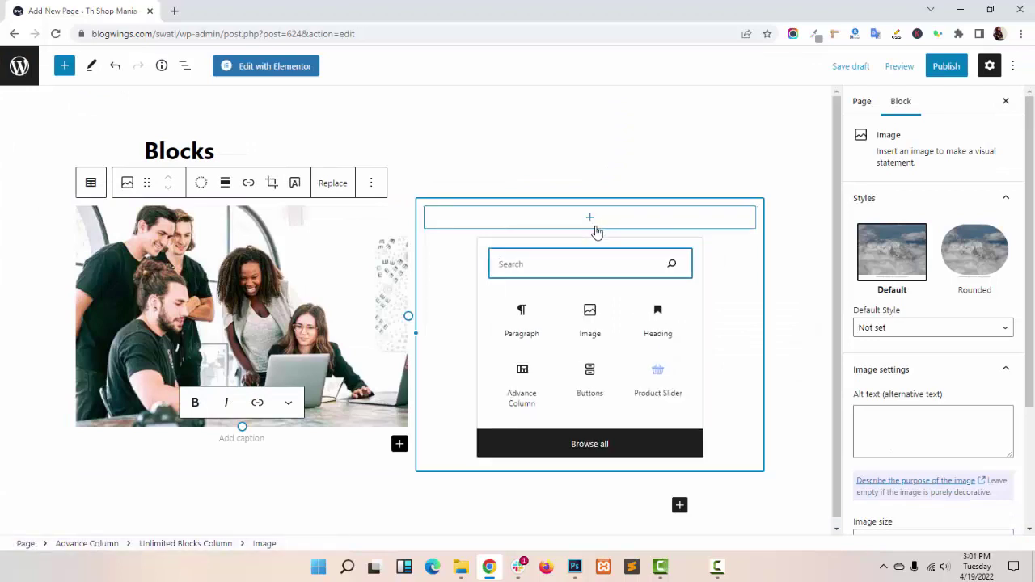
left_click(553, 328)
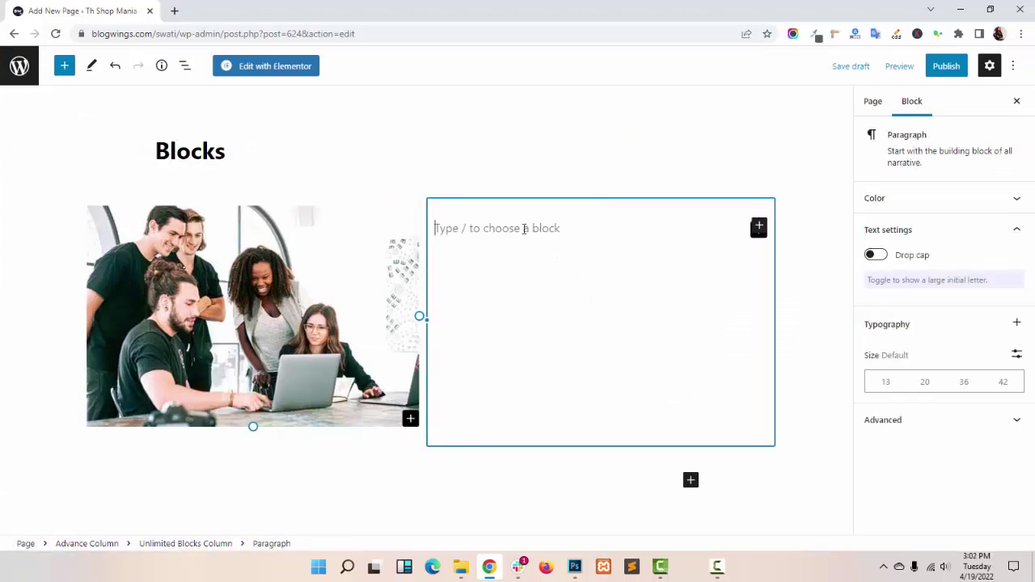
type("It is a long established fact that a reader will be distracted by the readable content of a page when looking at its layout. The point of using Lorem Ipsum is that it has a more-or-less normal distribution of letters, as opposed to using 'Content here, content here', making it look like readable English. Many desktop publishing packages and web page editors now use Lorem Ipsum as their default model text, and a search for 'lorem ipsum' will uncover many web sites still in their infancy. Various versions have evolved over the years, sometimes by accident, sometimes on purpose (injected humour and the like).")
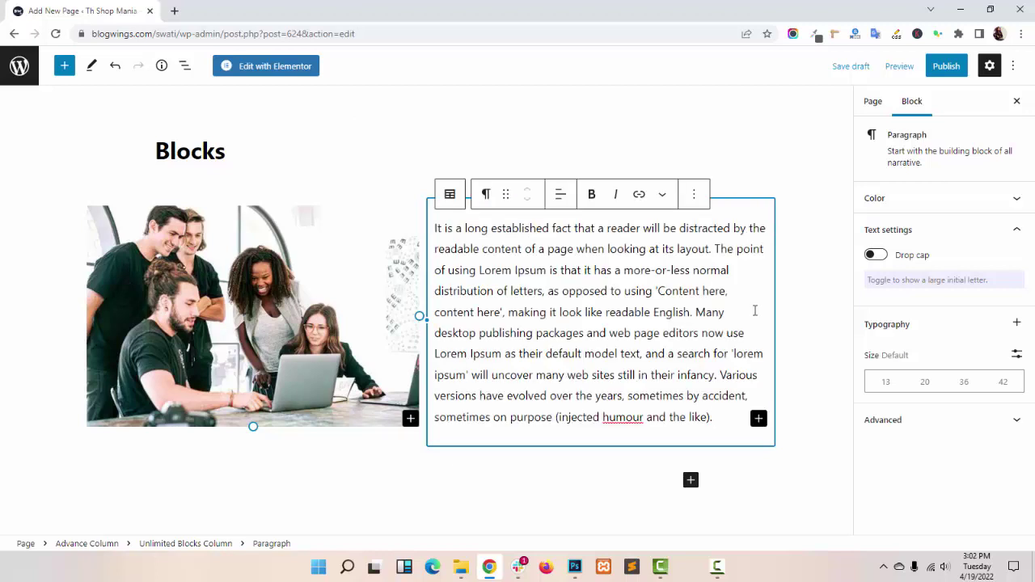
Step: Enlarge the team photo in the first column and set the Advance Column block to 2 columns
left_click(797, 416)
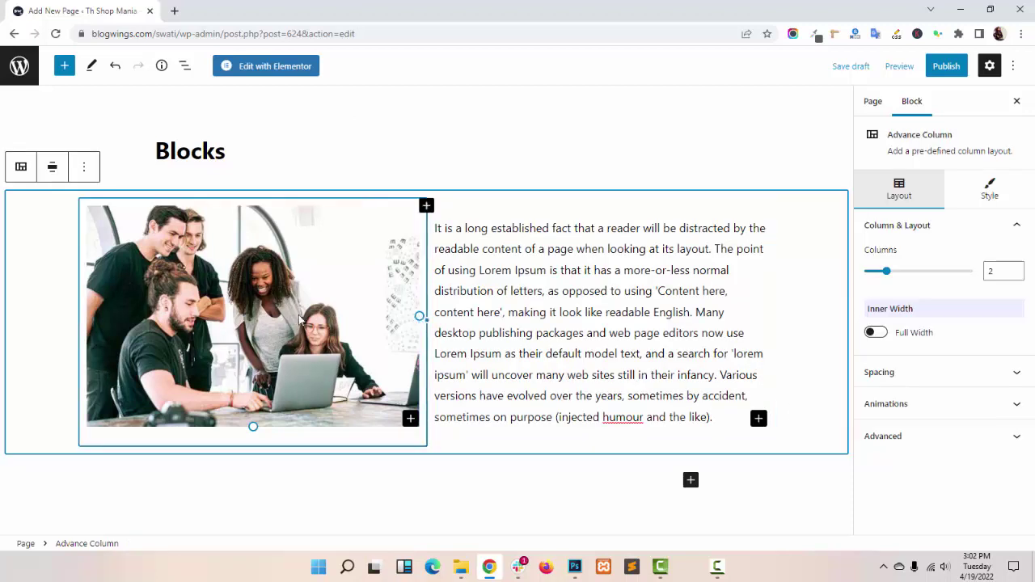
left_click_drag(418, 316, 460, 333)
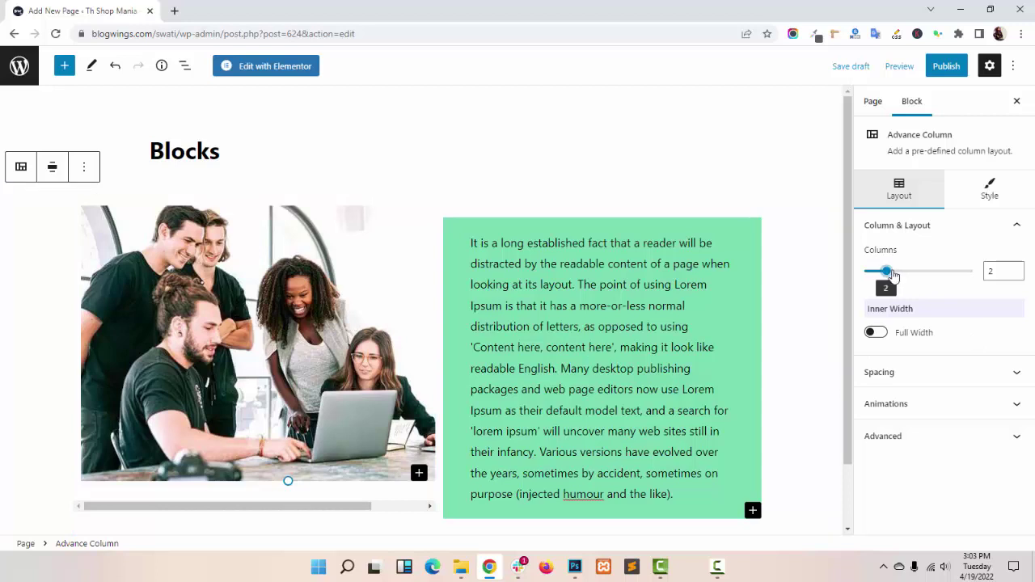
mouse_move(885, 271)
left_mouse_down()
mouse_move(918, 274)
mouse_move(885, 271)
left_mouse_up()
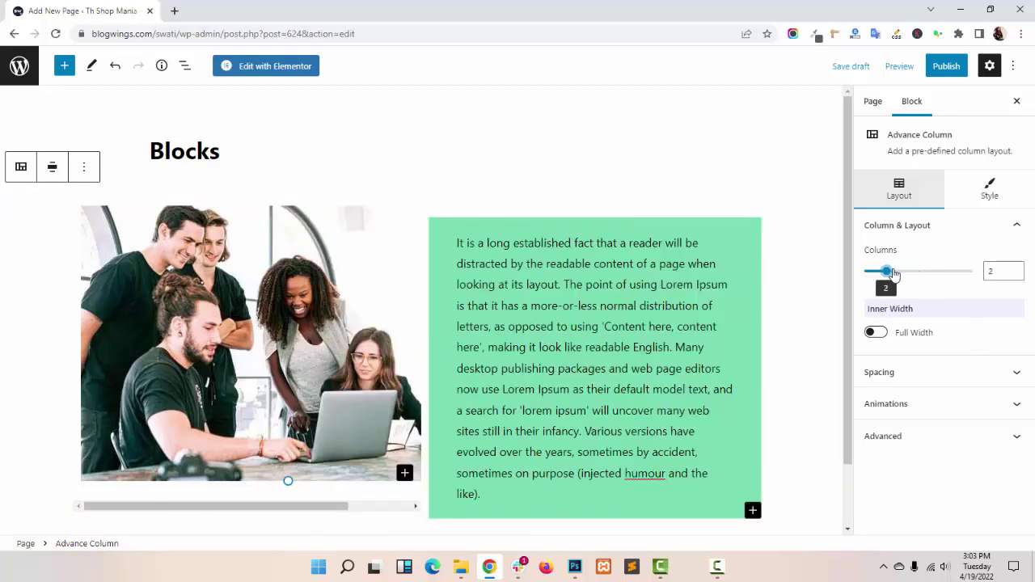
Step: Set the Advance Column block's padding to 5 and its margin to 10 on all four sides
left_click(896, 369)
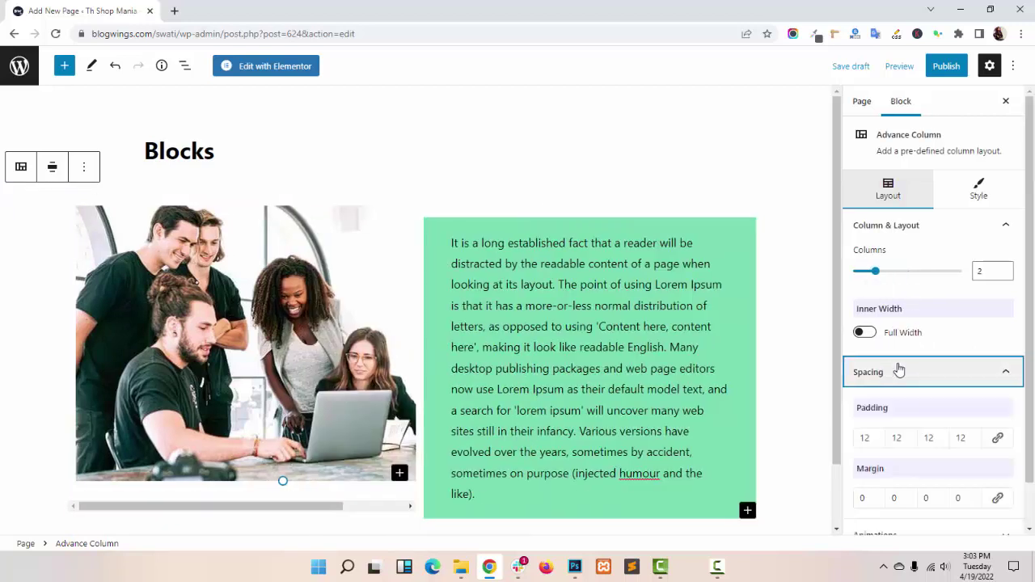
double_click(864, 437)
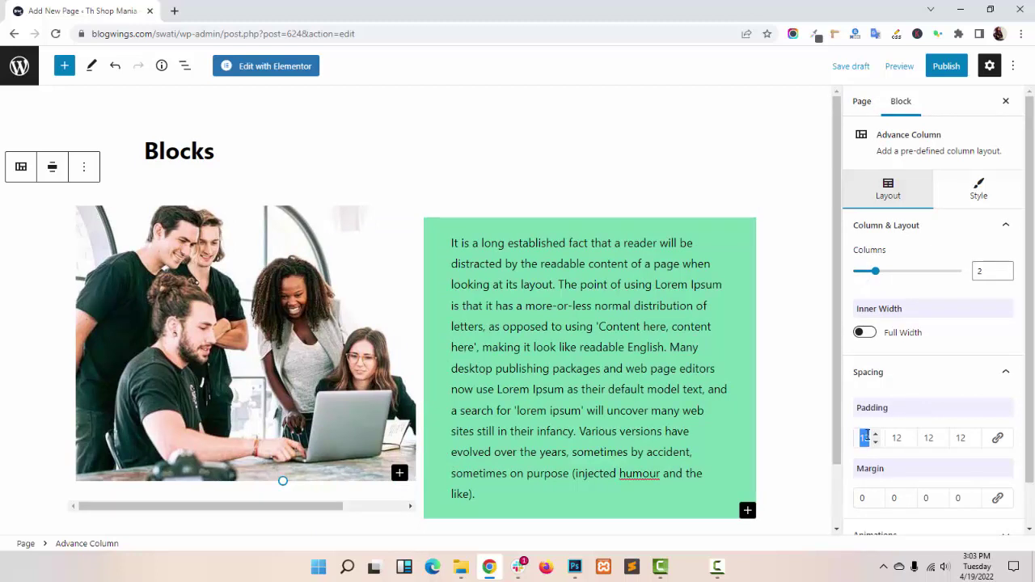
type("6")
scroll(868, 435, "down", 1)
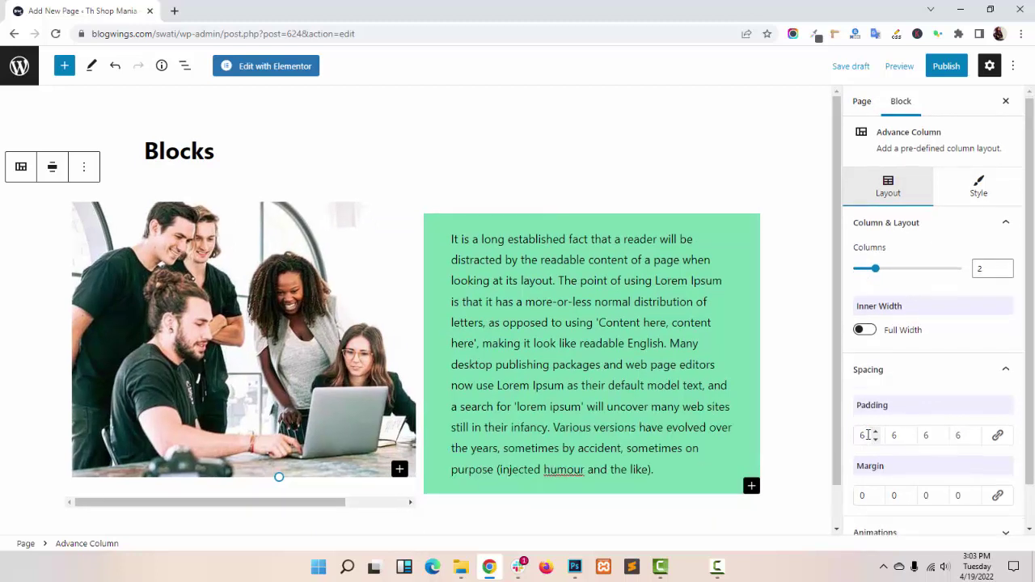
left_click_drag(870, 450, 843, 456)
type("10")
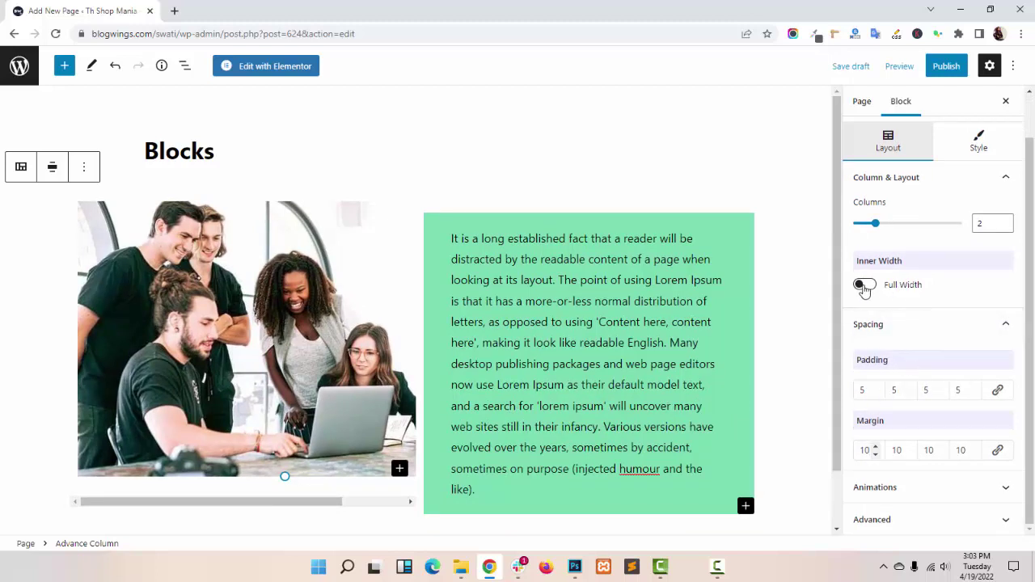
Step: Switch the Advance Column block's inner width to Custom Width and set the width to 100%
left_click(871, 287)
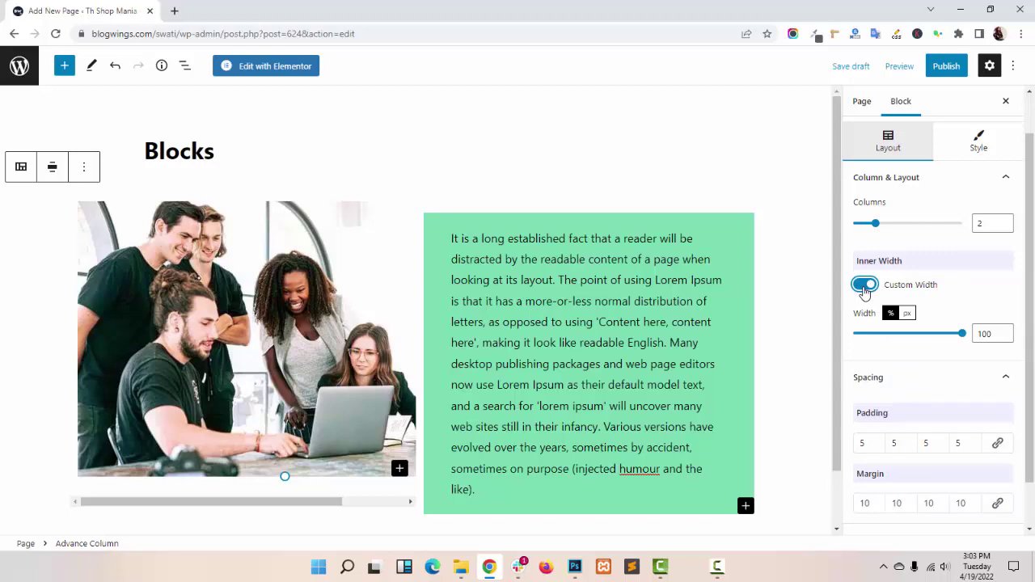
left_click_drag(922, 333, 963, 334)
scroll(966, 385, "down", 1)
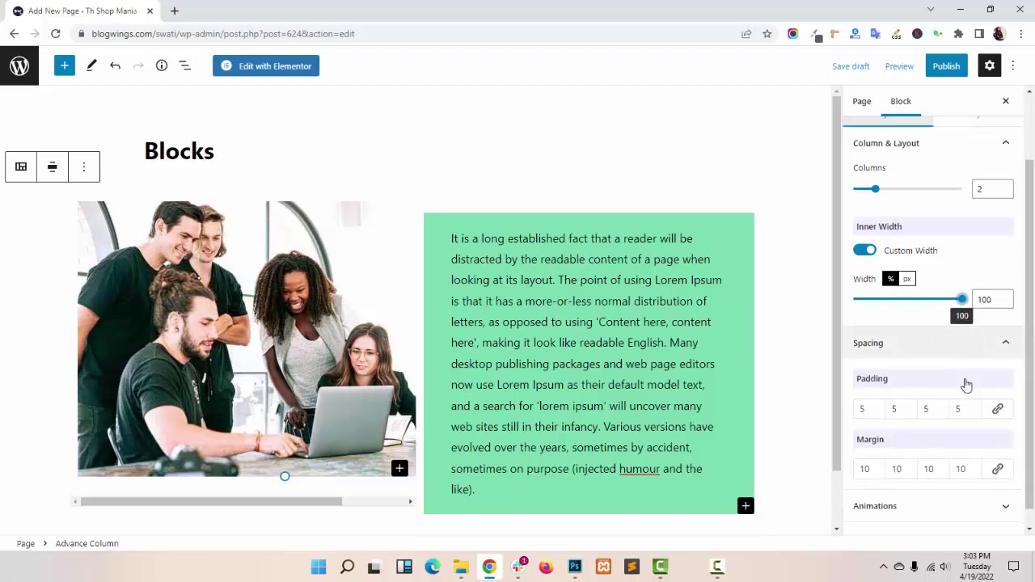
Step: Apply the Bounce In Left animation to the Advance Column block after trying Bounce
left_click(934, 497)
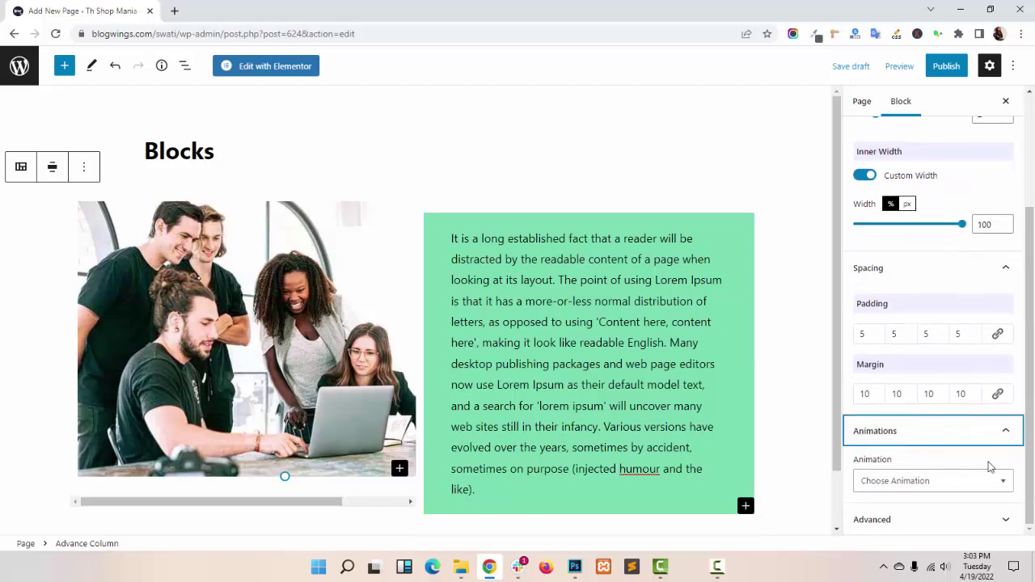
left_click(940, 486)
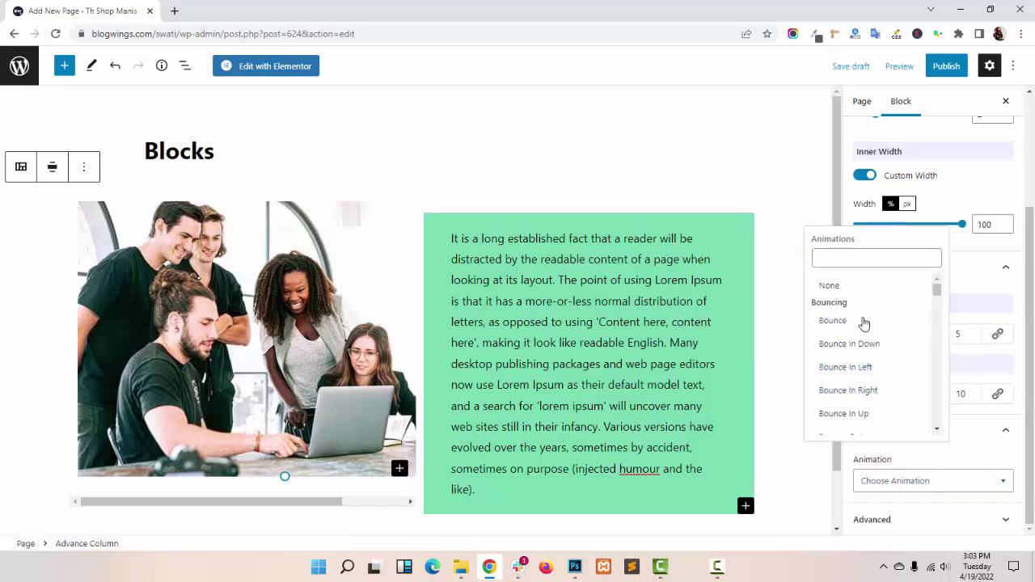
left_click(864, 322)
left_click(935, 480)
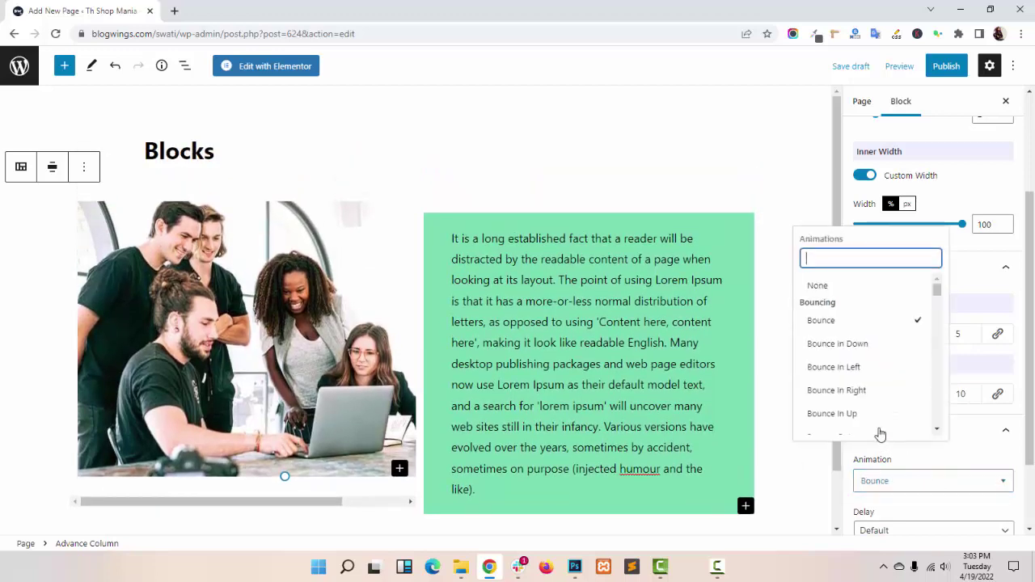
left_click(852, 369)
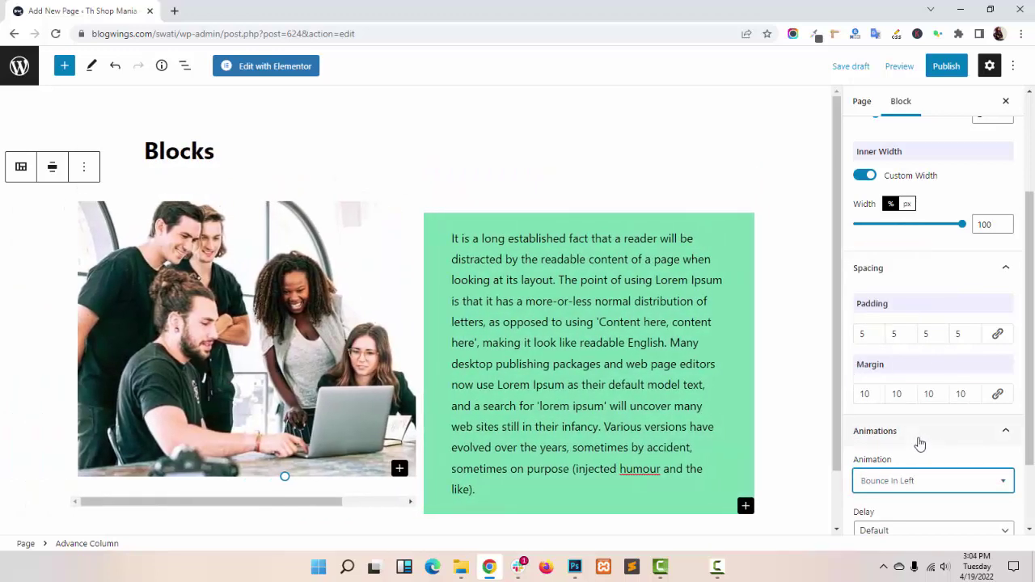
Step: Set the Advance Column block's animation delay to Two Second and its speed to Fast
scroll(919, 443, "down", 1)
left_click(954, 435)
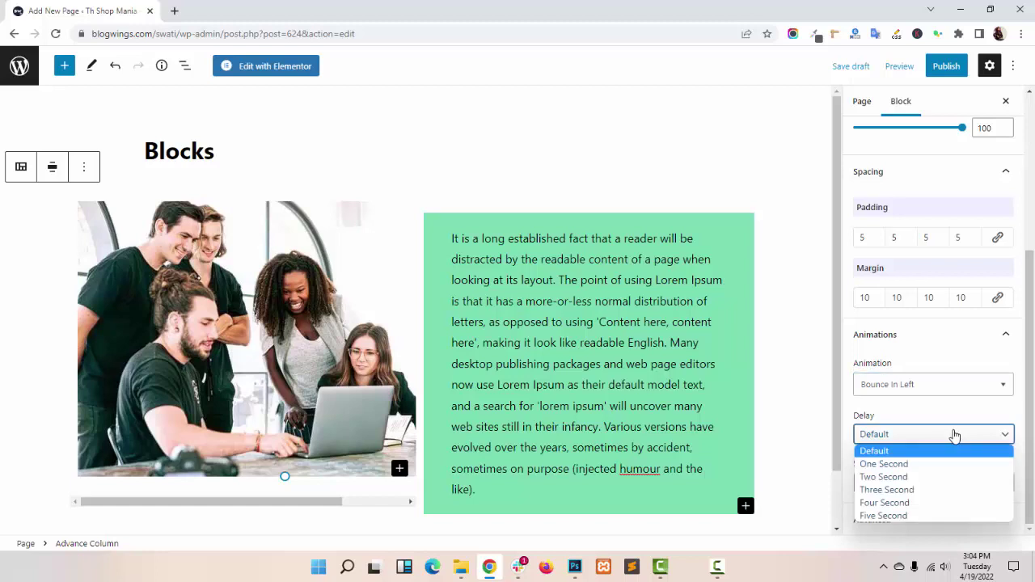
left_click(950, 479)
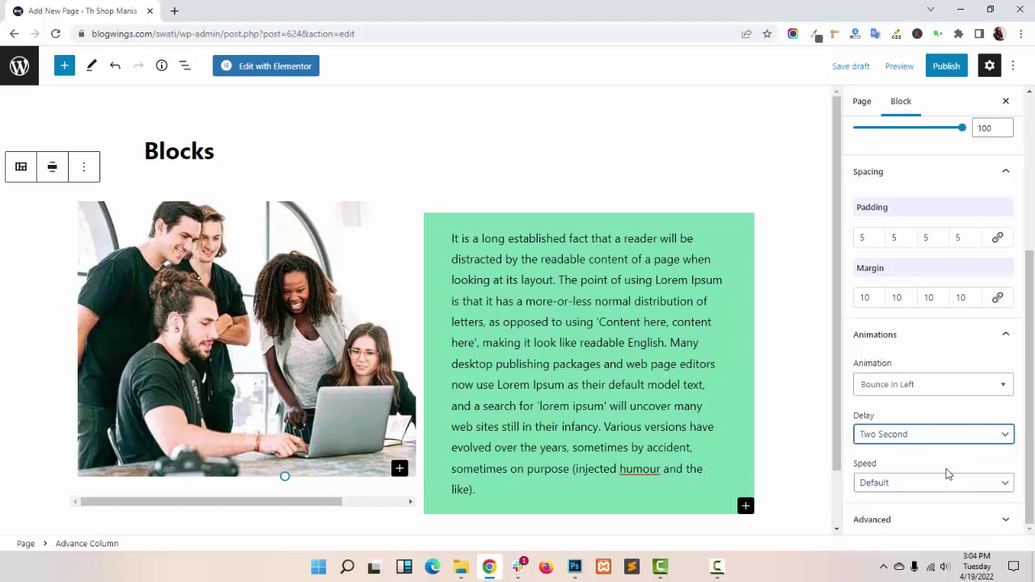
left_click(944, 484)
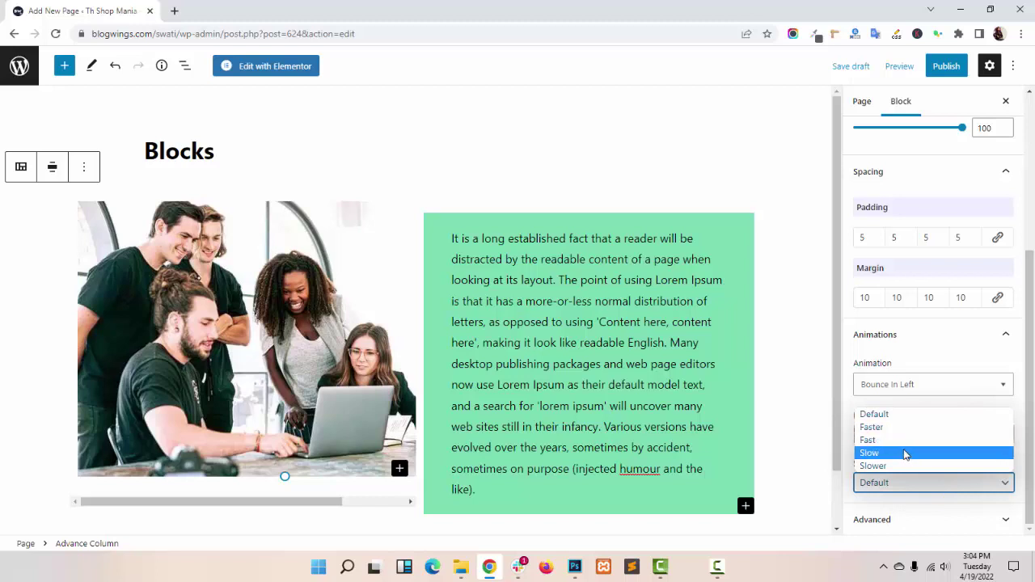
left_click(906, 440)
left_click(932, 524)
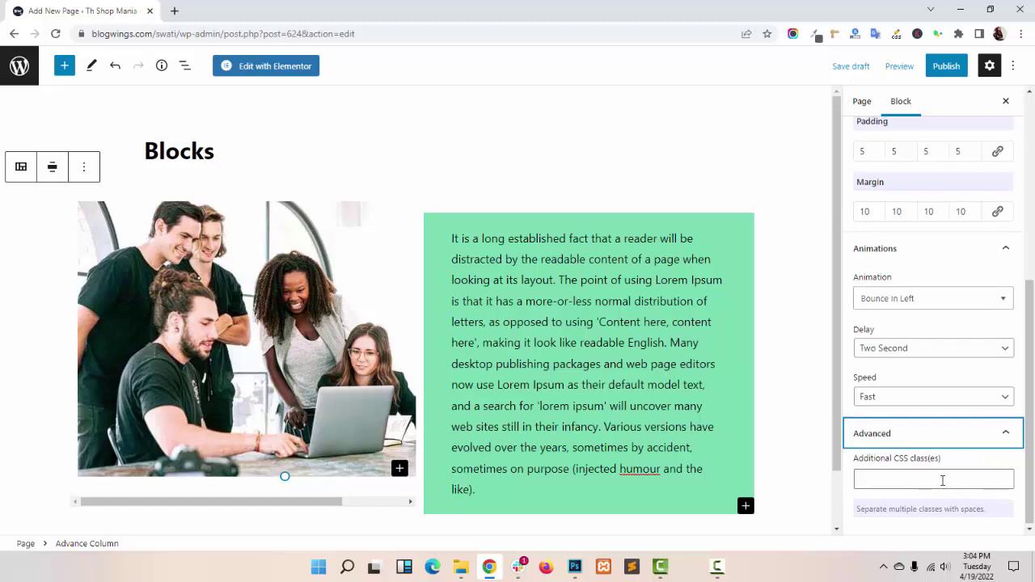
Step: Give the Advance Column block a solid grey background in #abb8c3
scroll(942, 479, "up", 5)
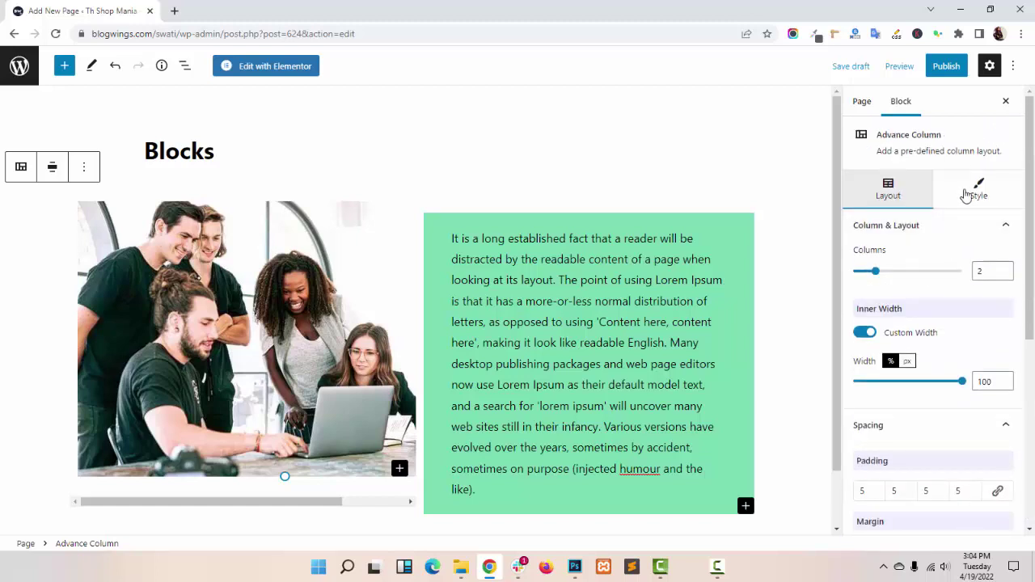
left_click(976, 199)
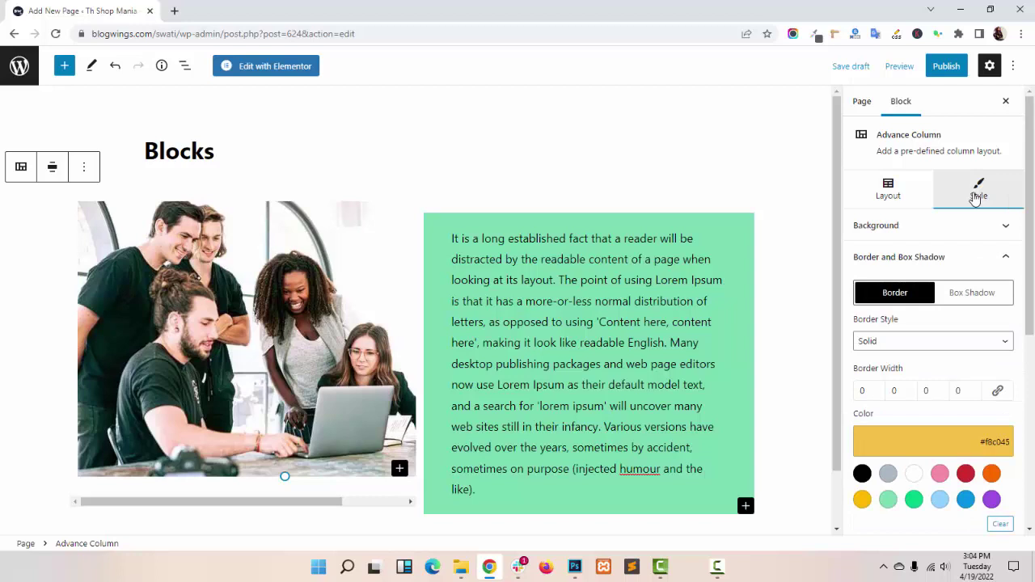
left_click(861, 225)
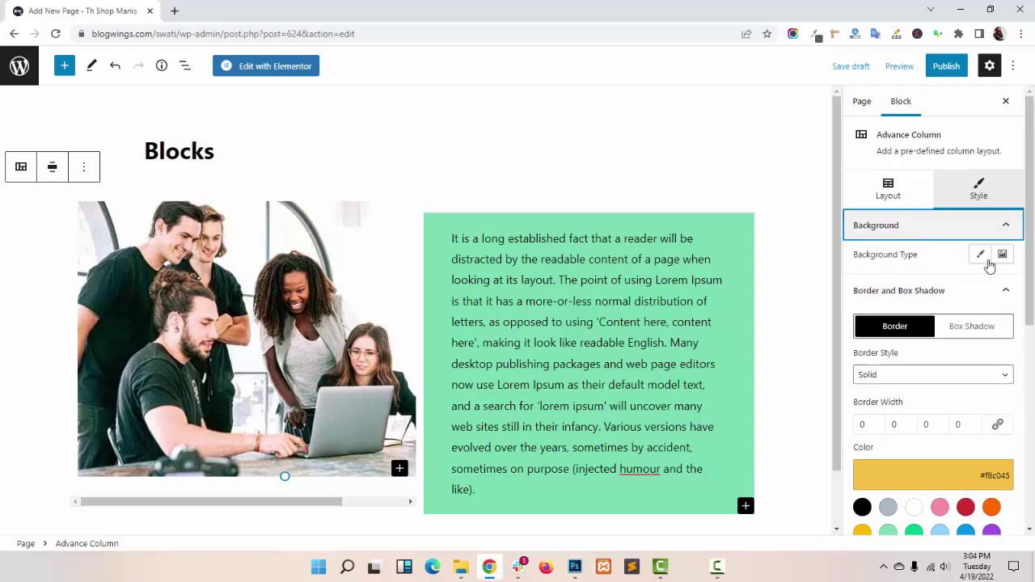
left_click(980, 255)
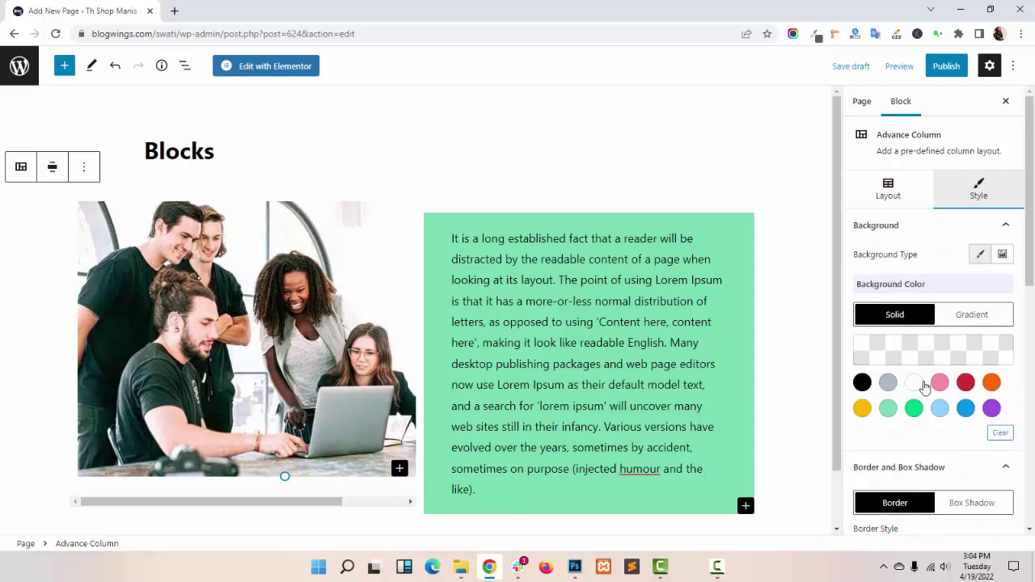
left_click(888, 383)
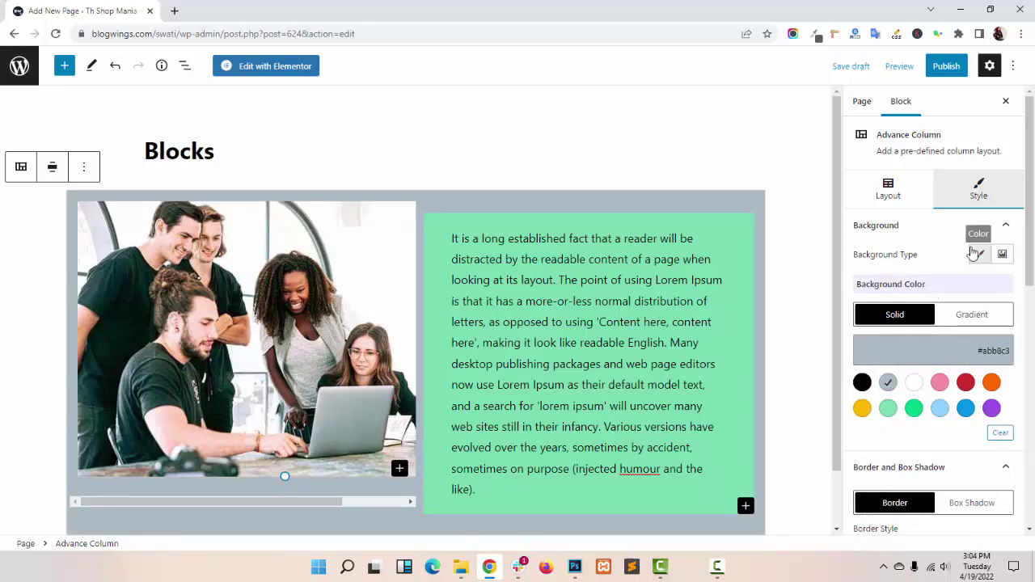
left_click(1002, 254)
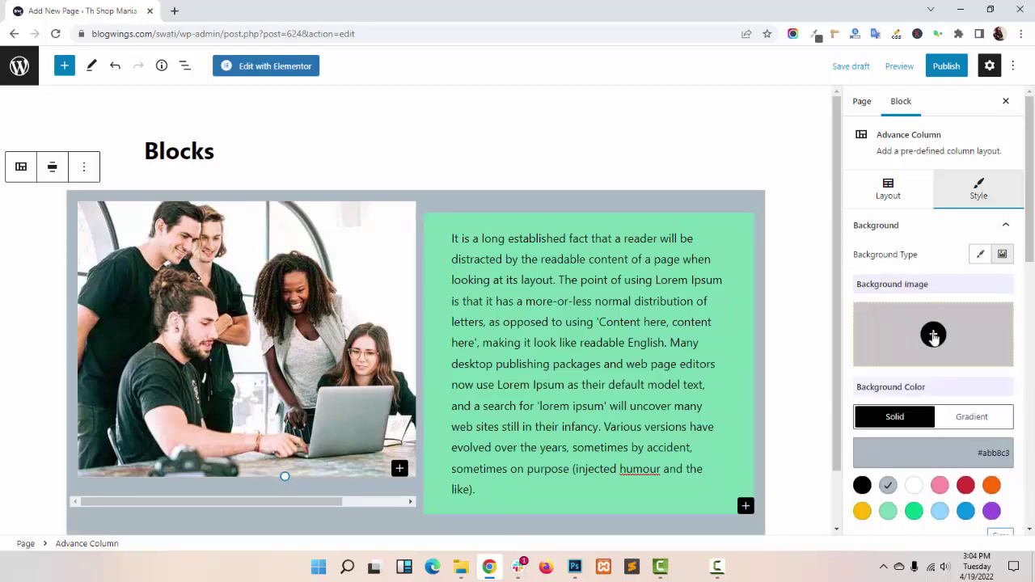
left_click(992, 225)
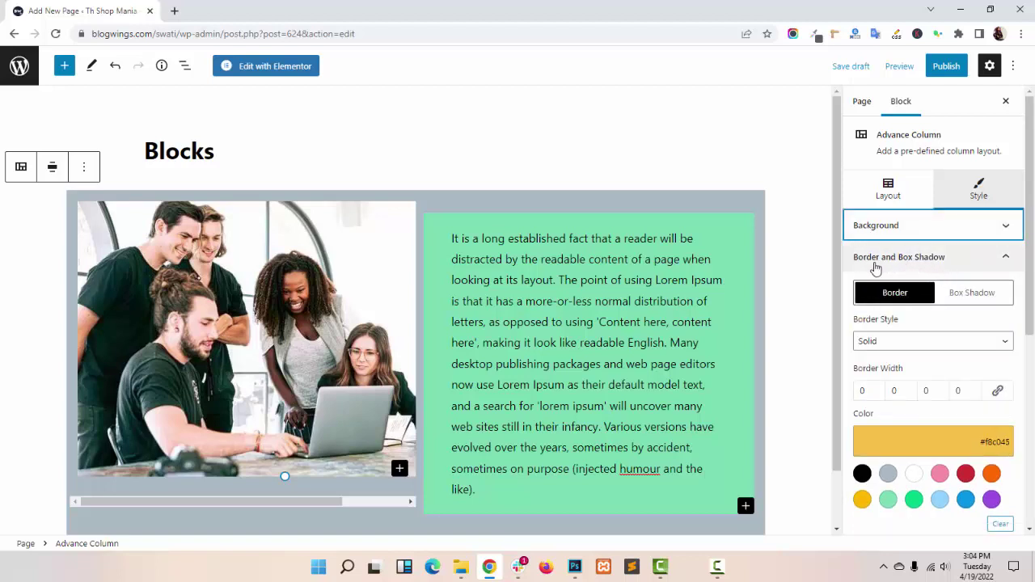
Step: Try the Dotted border style on the Advance Column block and switch it back to Solid
left_click(919, 344)
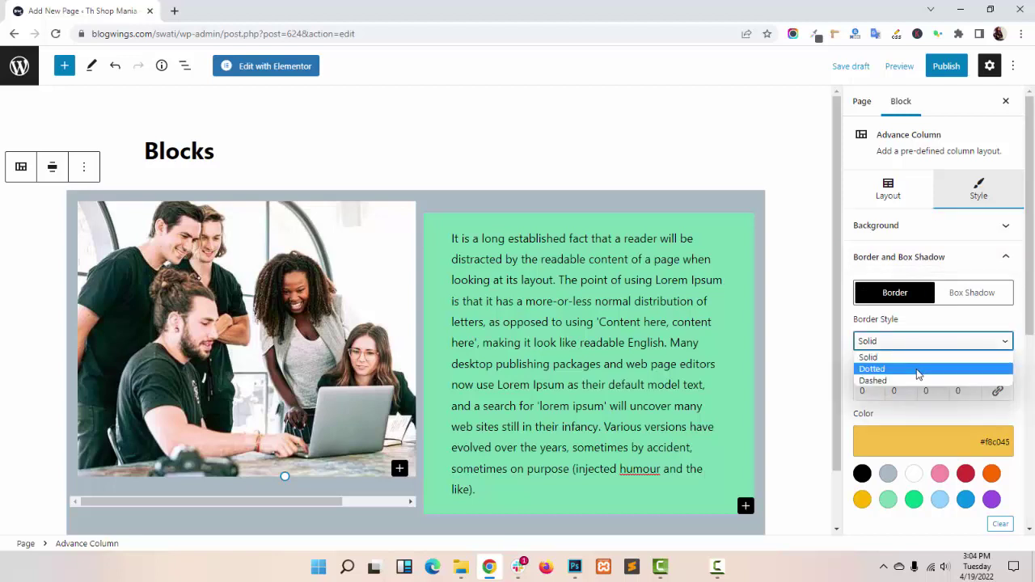
left_click(919, 370)
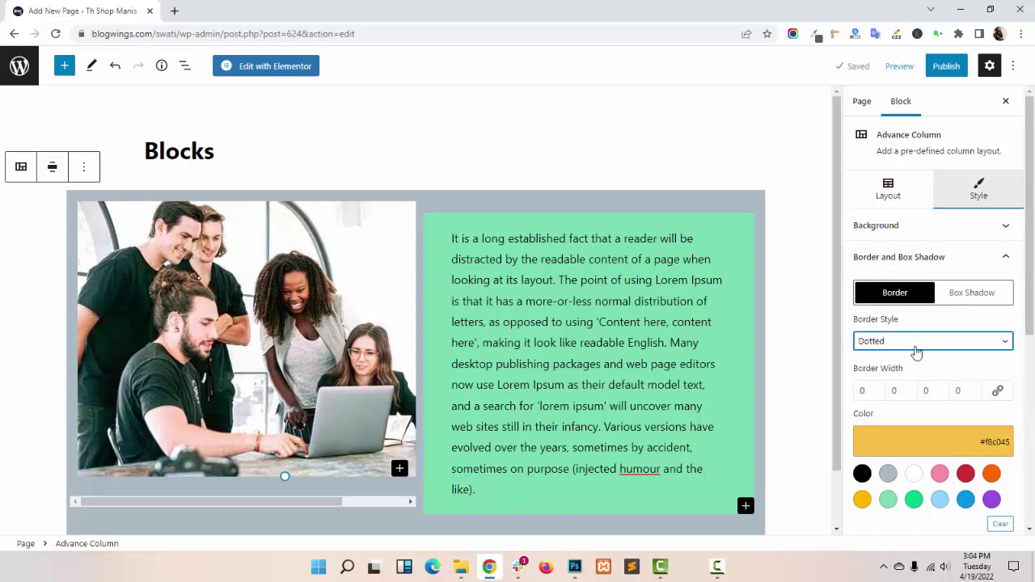
left_click(916, 352)
left_click(915, 356)
Step: Set the Advance Column block's border width to 7 on all four sides and its border color to grey #abb8c3
key("Tab")
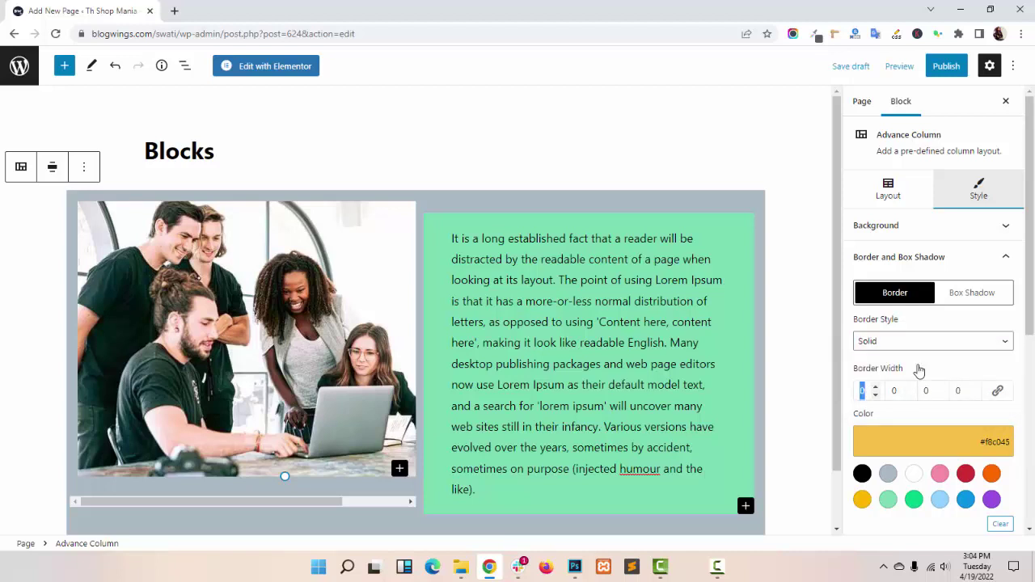
type("7")
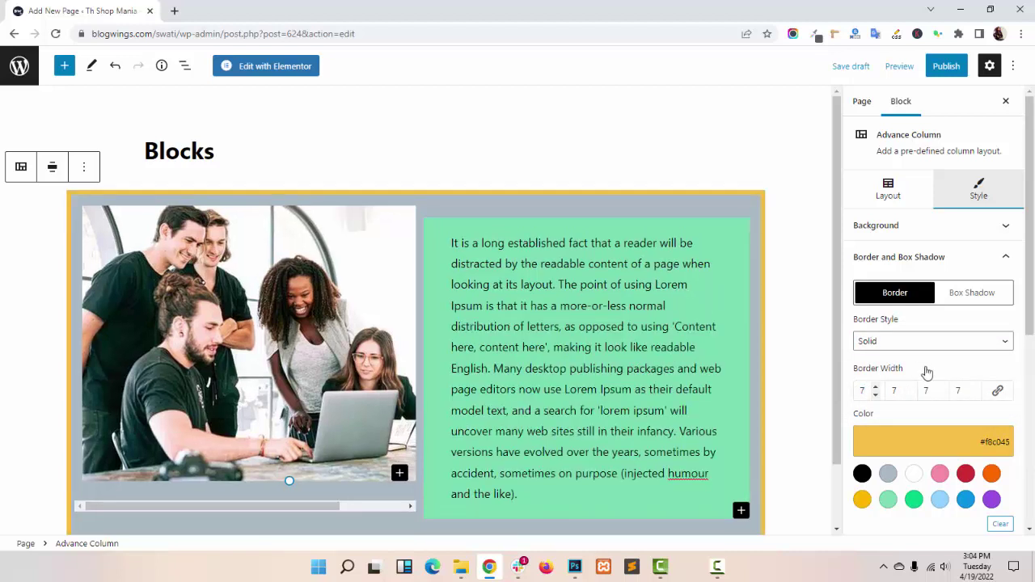
scroll(922, 370, "down", 3)
left_click(913, 279)
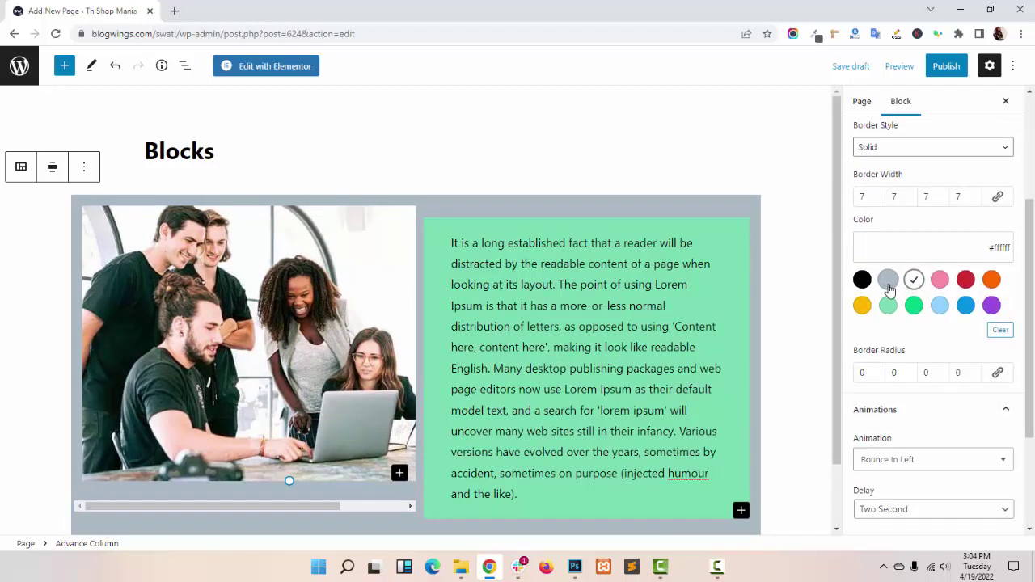
left_click(888, 279)
scroll(947, 357, "down", 1)
scroll(948, 356, "down", 1)
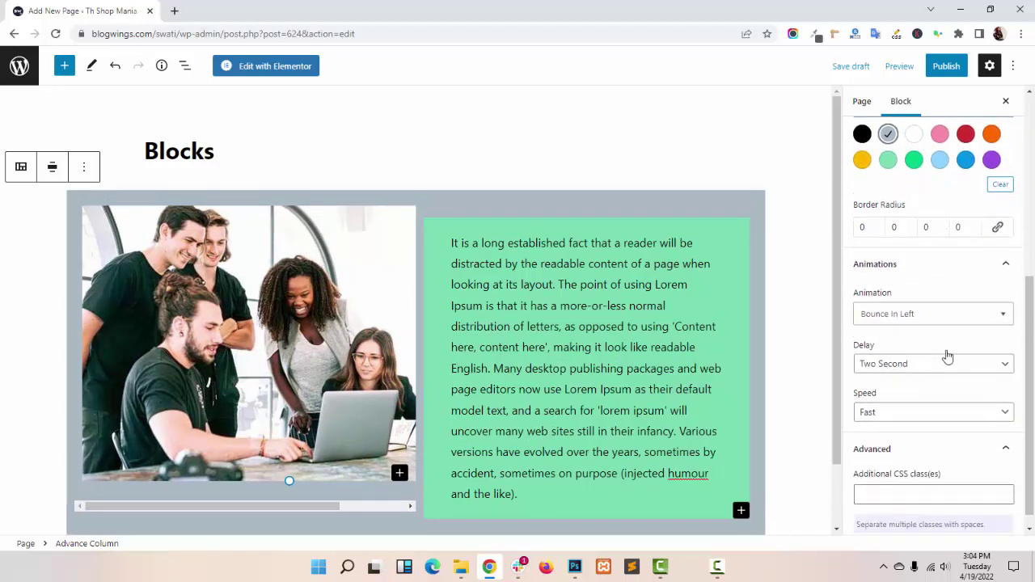
scroll(943, 361, "up", 5)
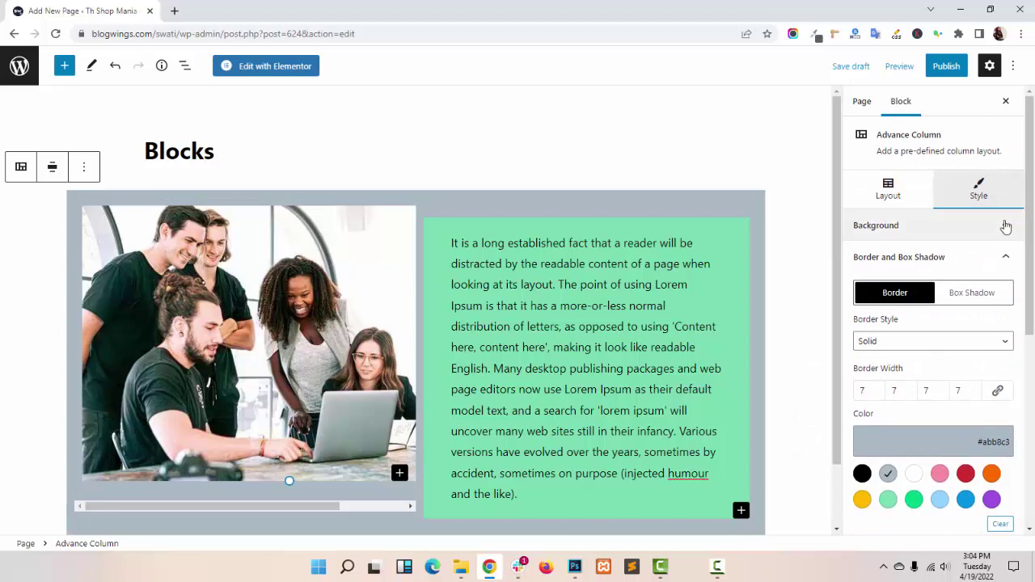
left_click(906, 197)
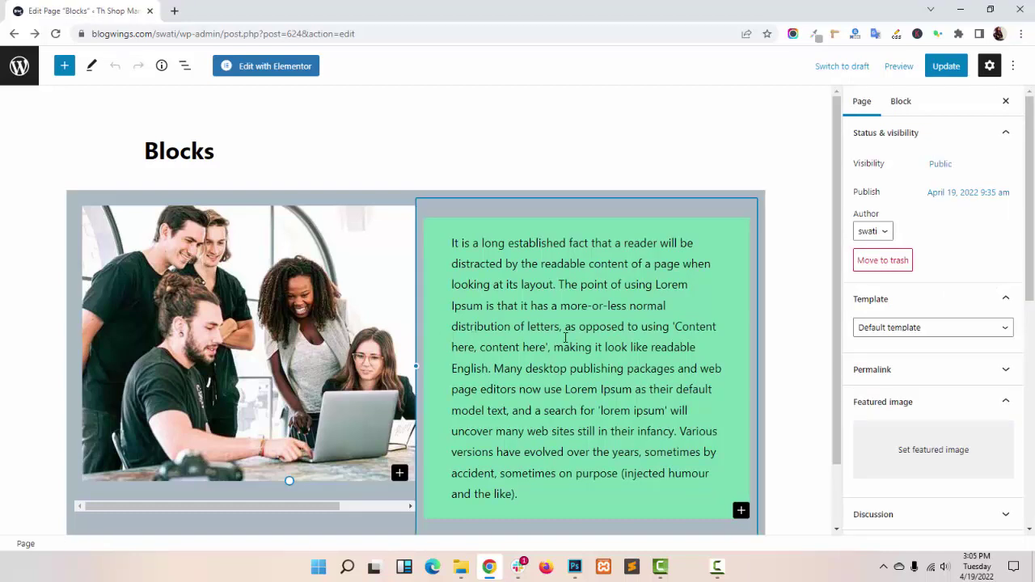
Step: Preview the Blocks page in a new tab and examine how the two-column section renders on the site
left_click(900, 69)
left_click(837, 178)
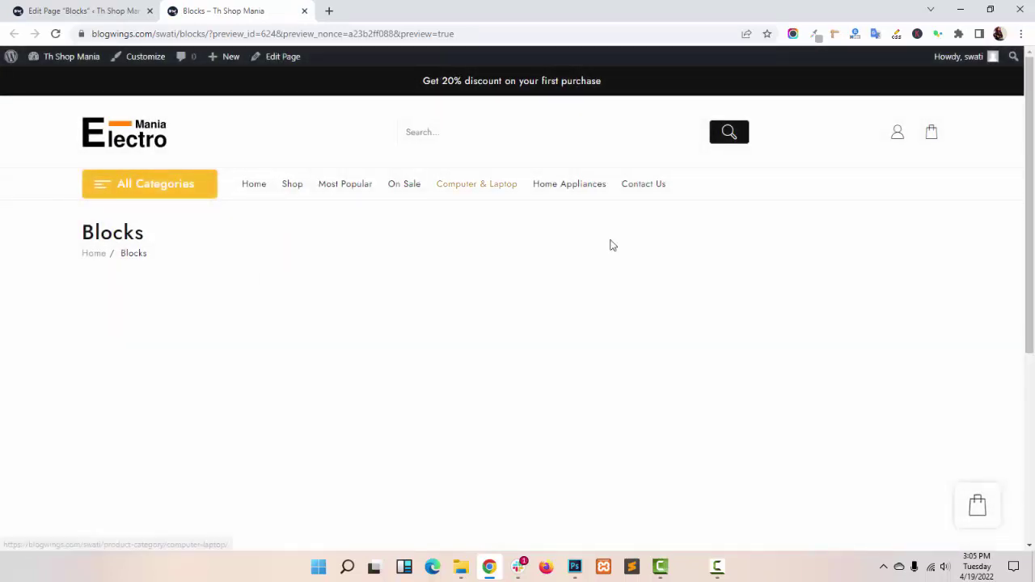
scroll(957, 288, "down", 5)
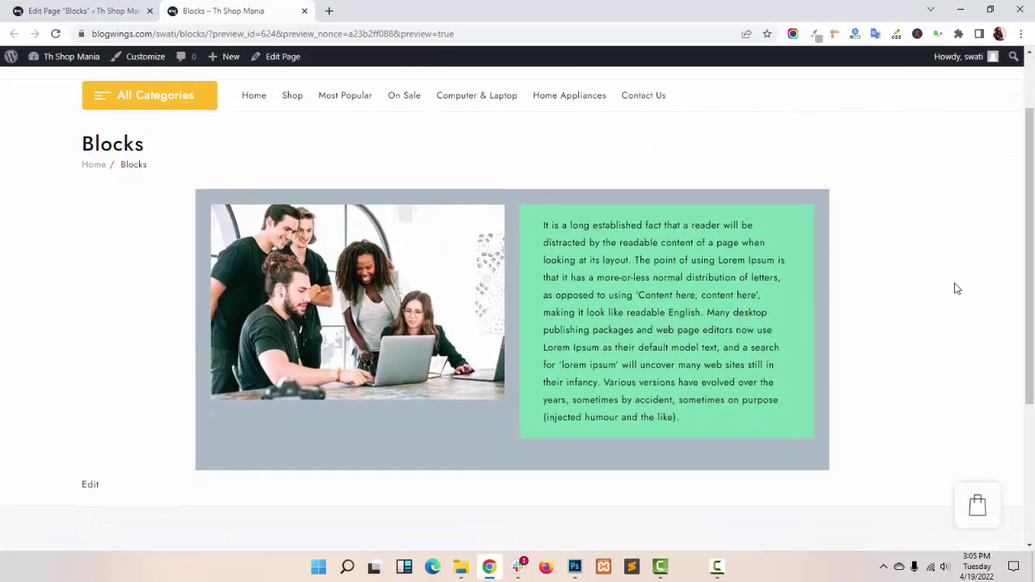
scroll(956, 289, "up", 3)
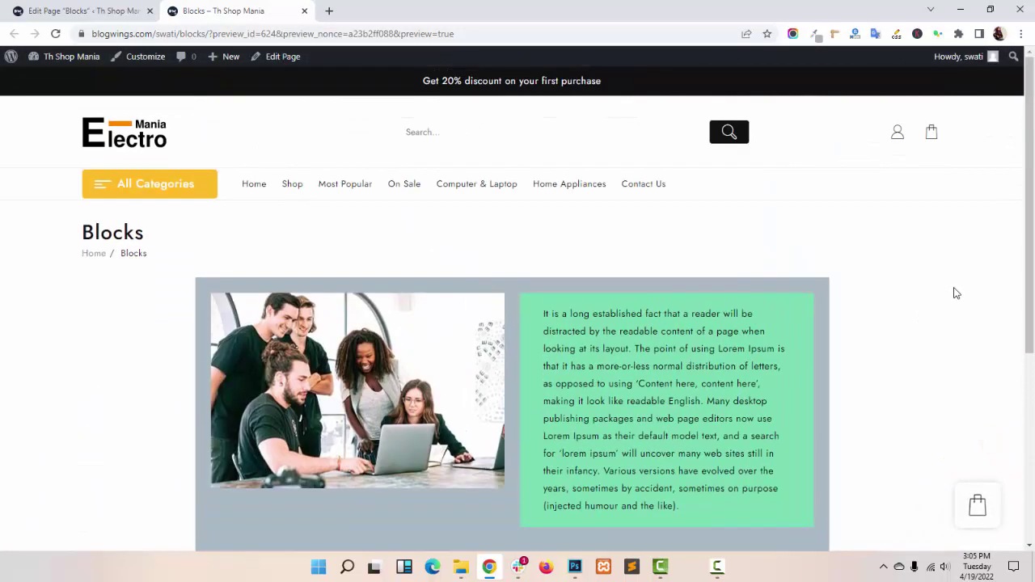